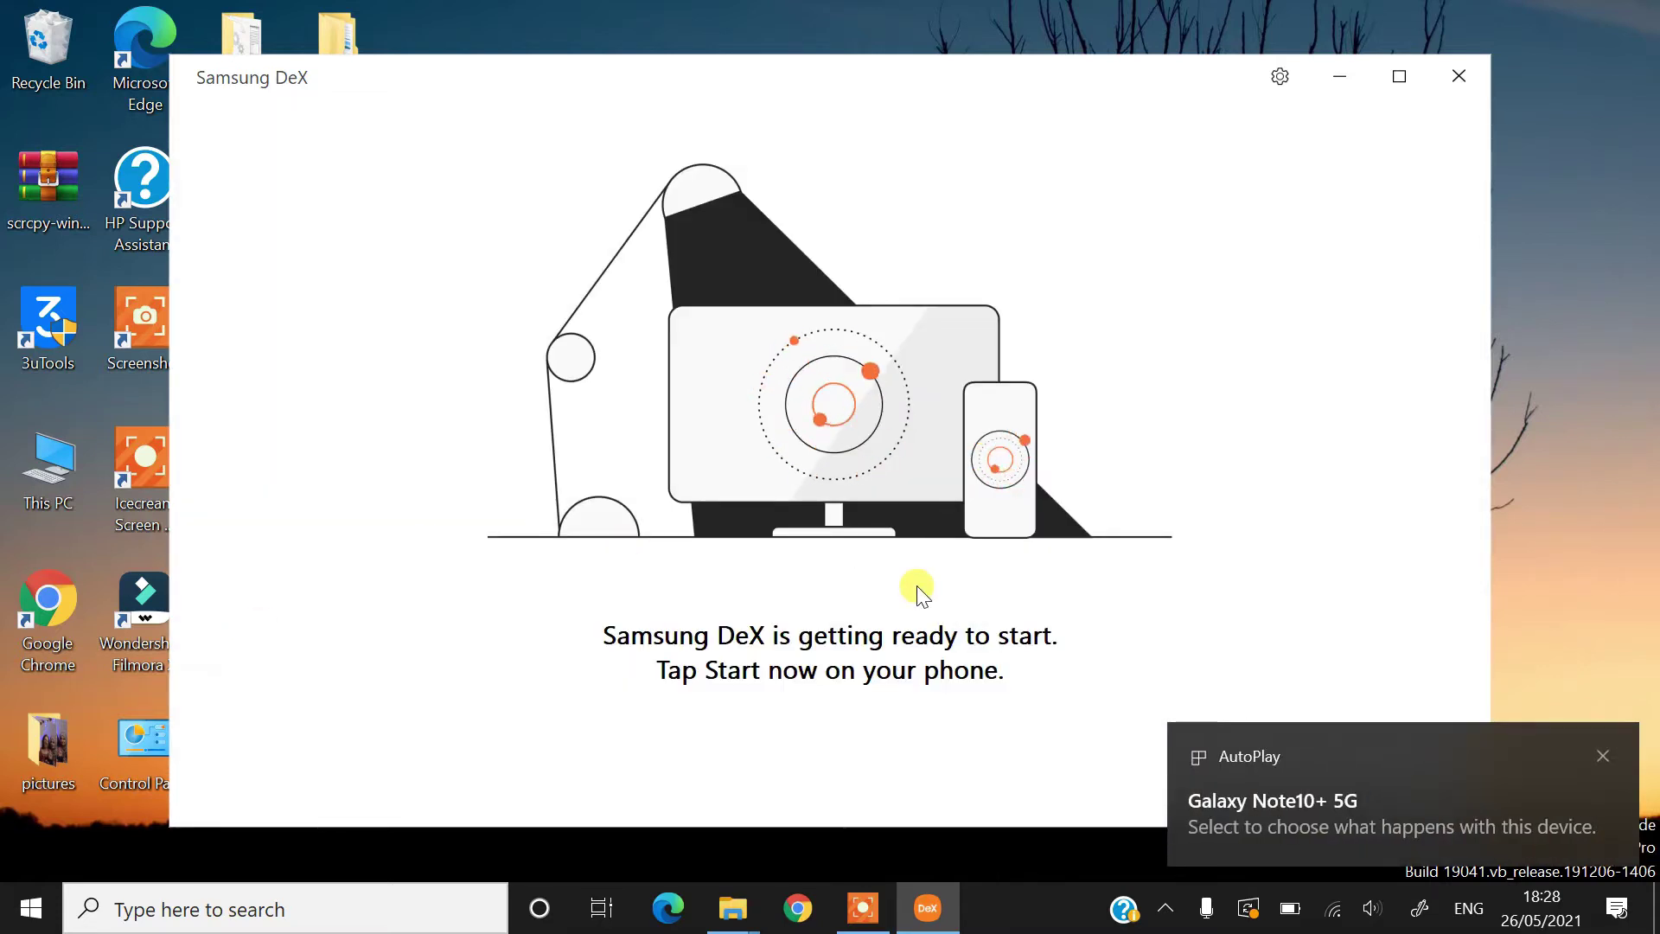
# - Reposition the loaded DeX window, moving it toward the right side of the desktop
pyautogui.moveTo(1053, 73); pyautogui.dragTo(1011, 51)
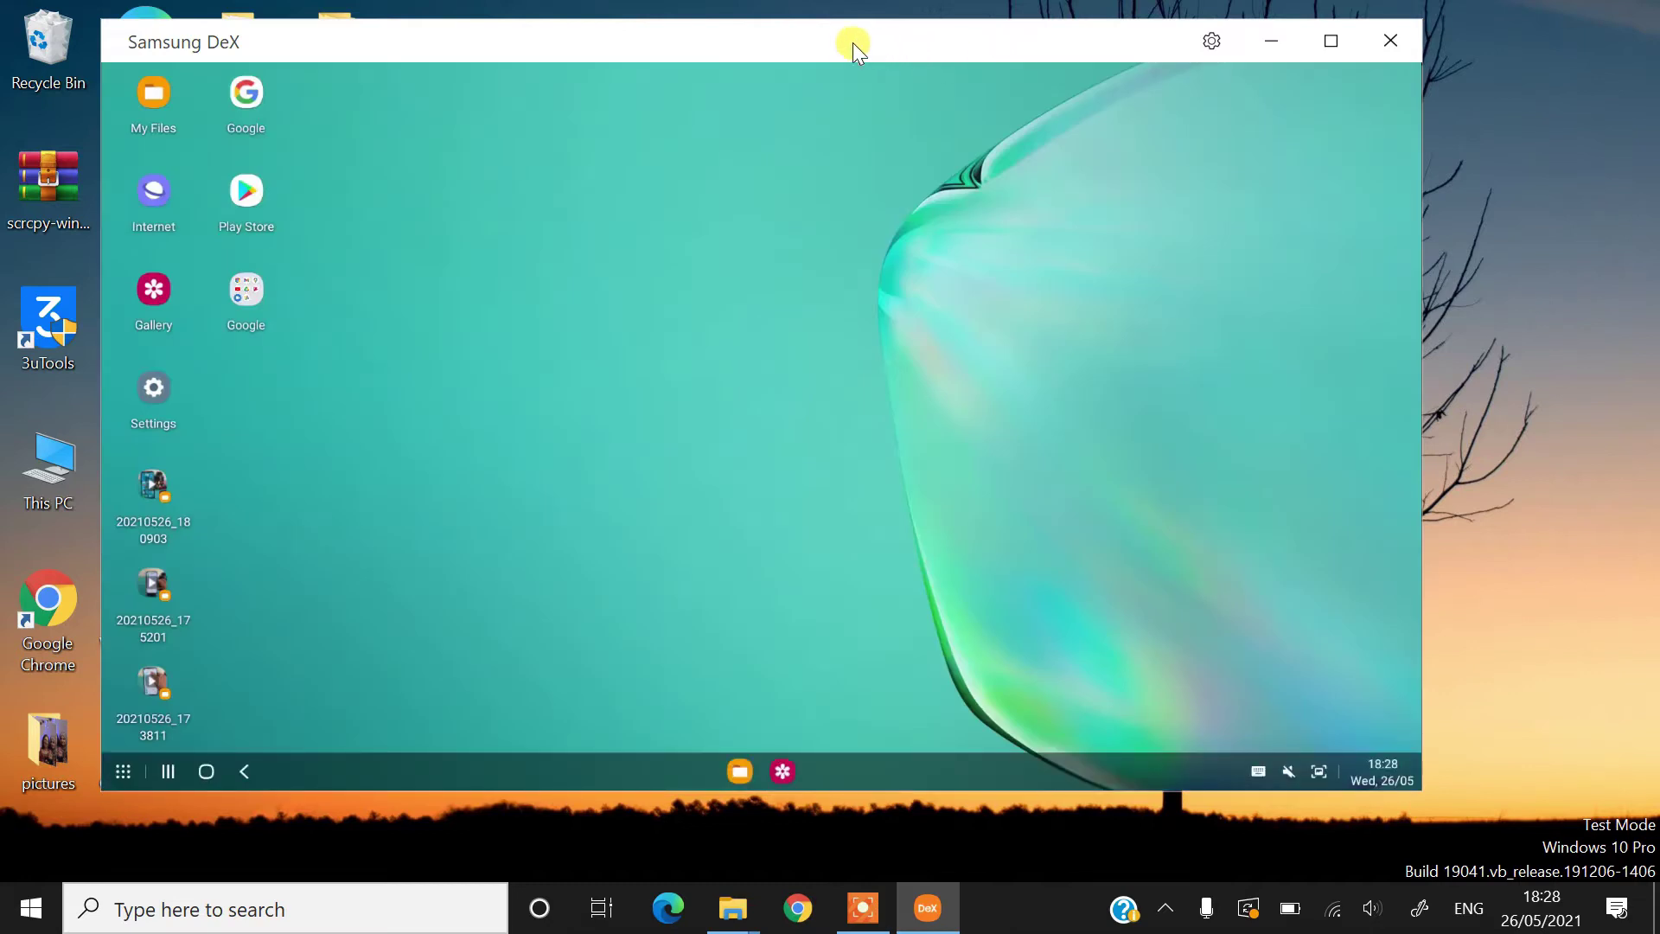
pyautogui.moveTo(847, 39); pyautogui.dragTo(1204, 44)
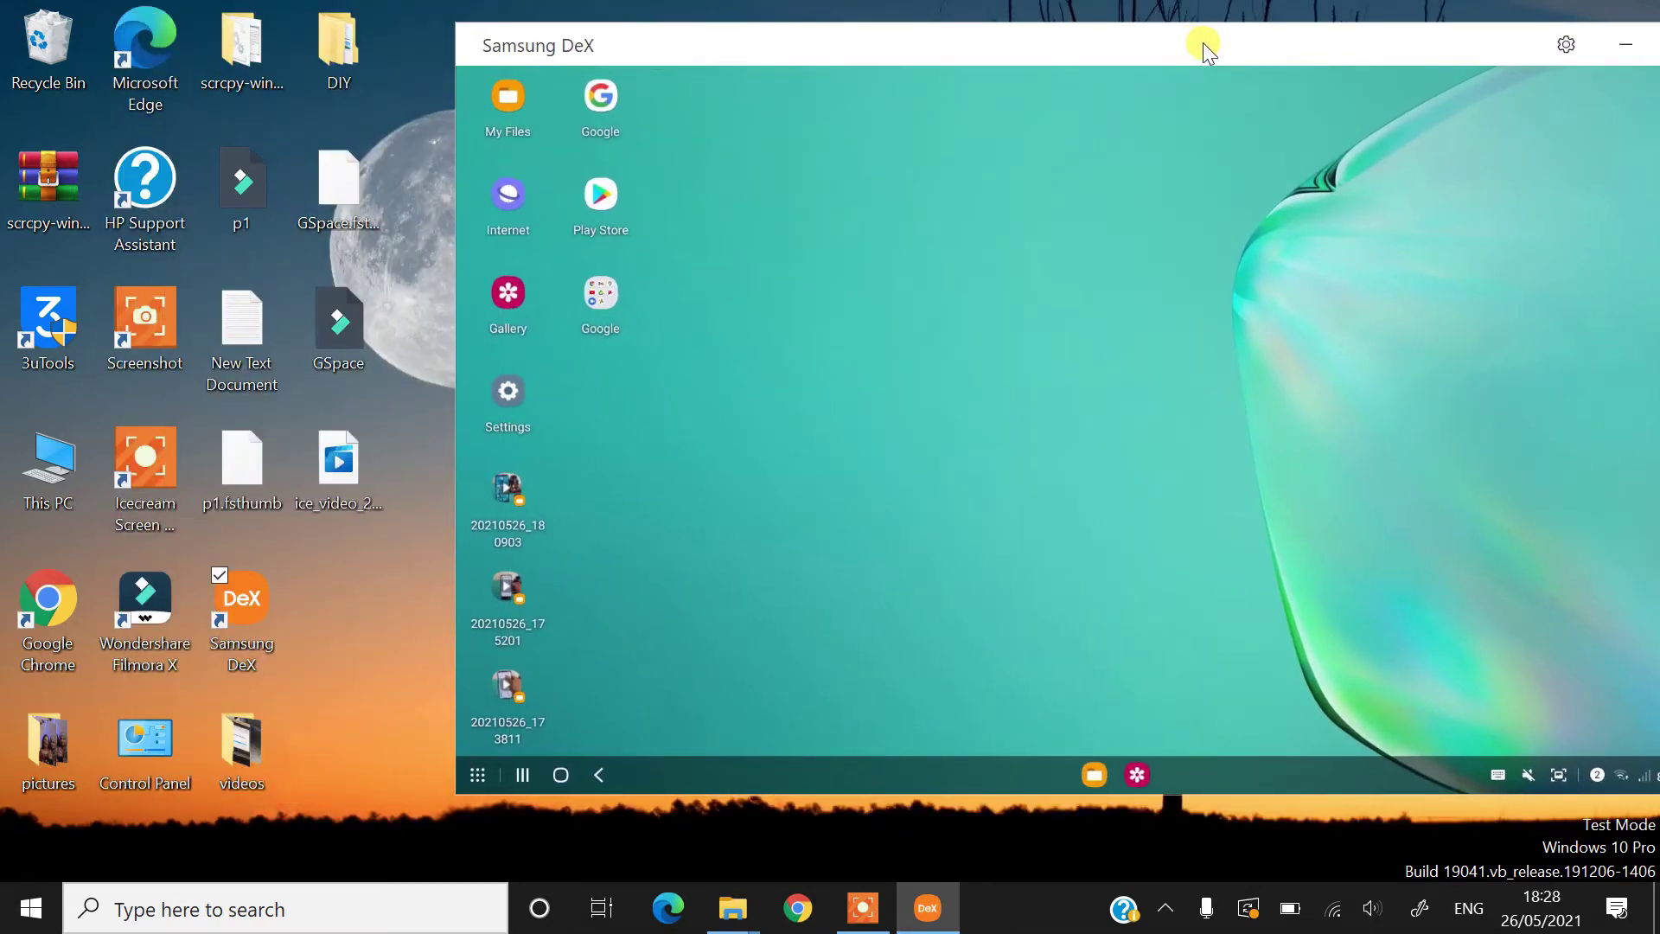
# - Try deleting the ice_video file from the desktop, dismiss the file-in-use warning, and close My Files
pyautogui.doubleClick(513, 104)
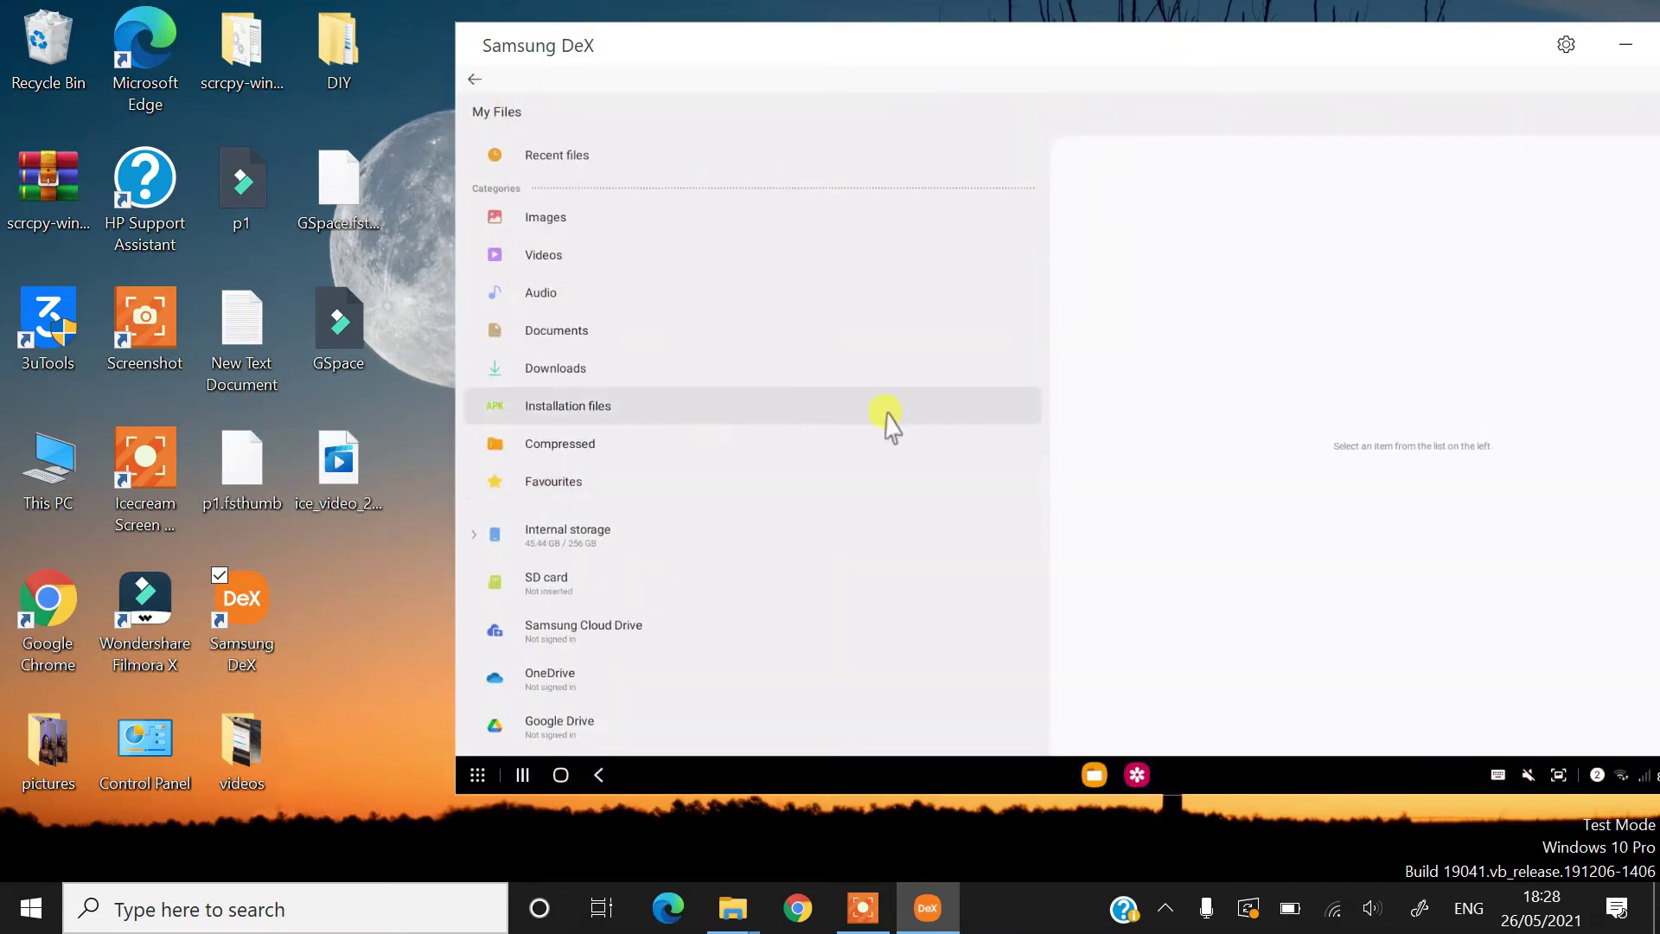
pyautogui.moveTo(318, 473); pyautogui.dragTo(35, 65)
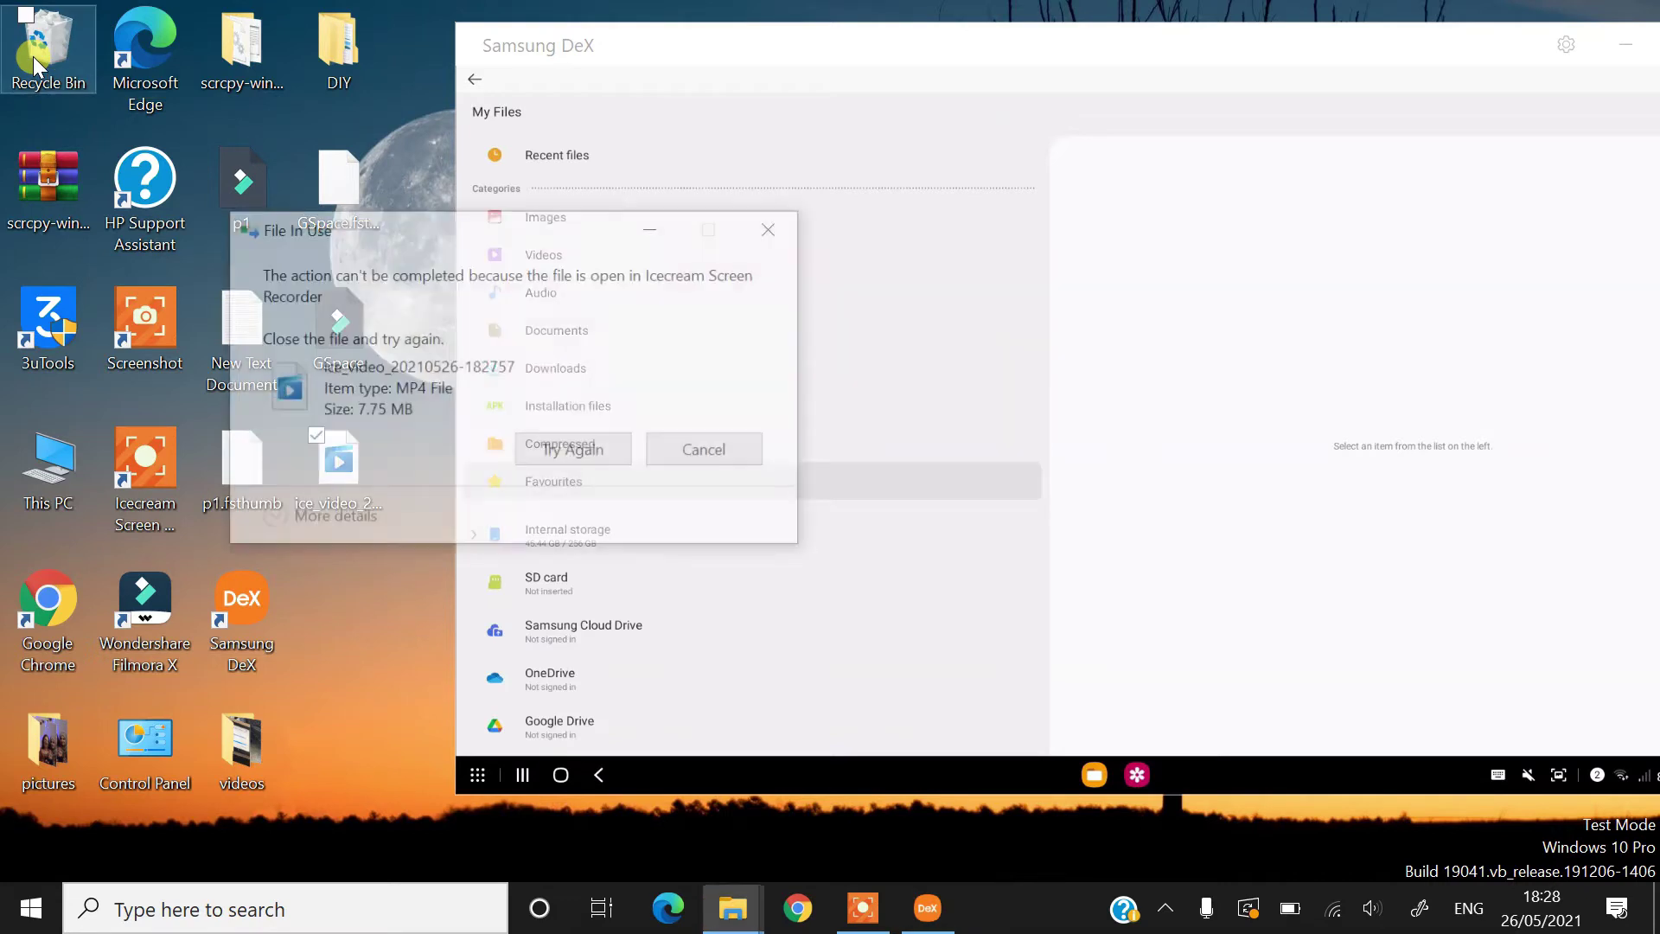
pyautogui.click(706, 449)
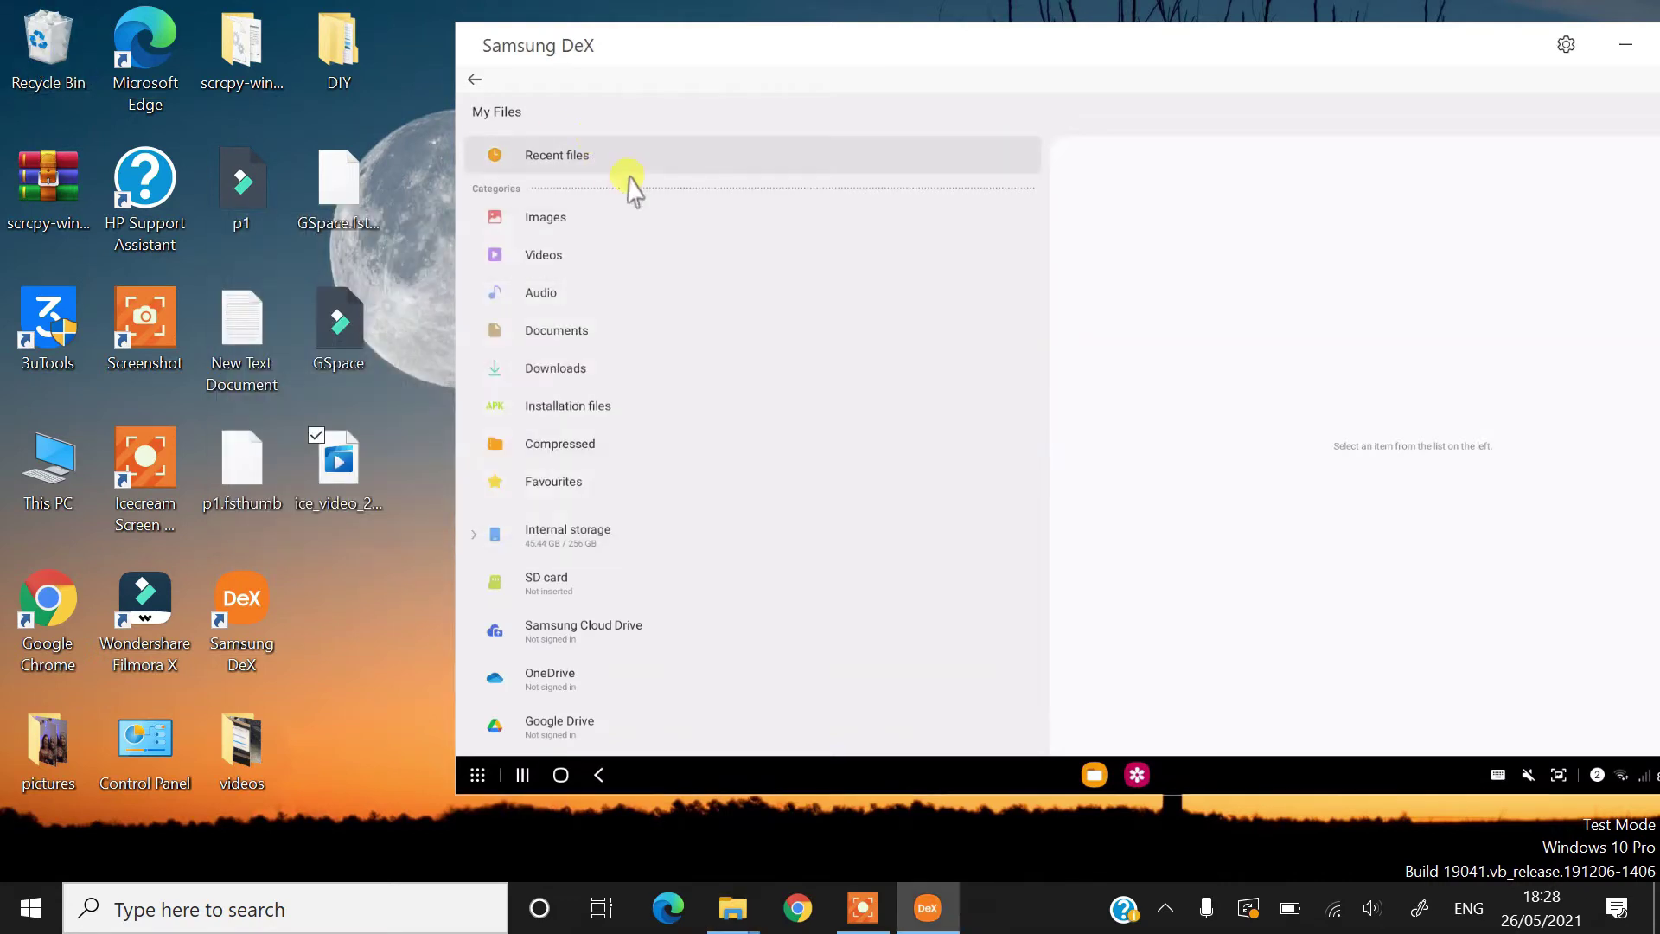
pyautogui.click(477, 69)
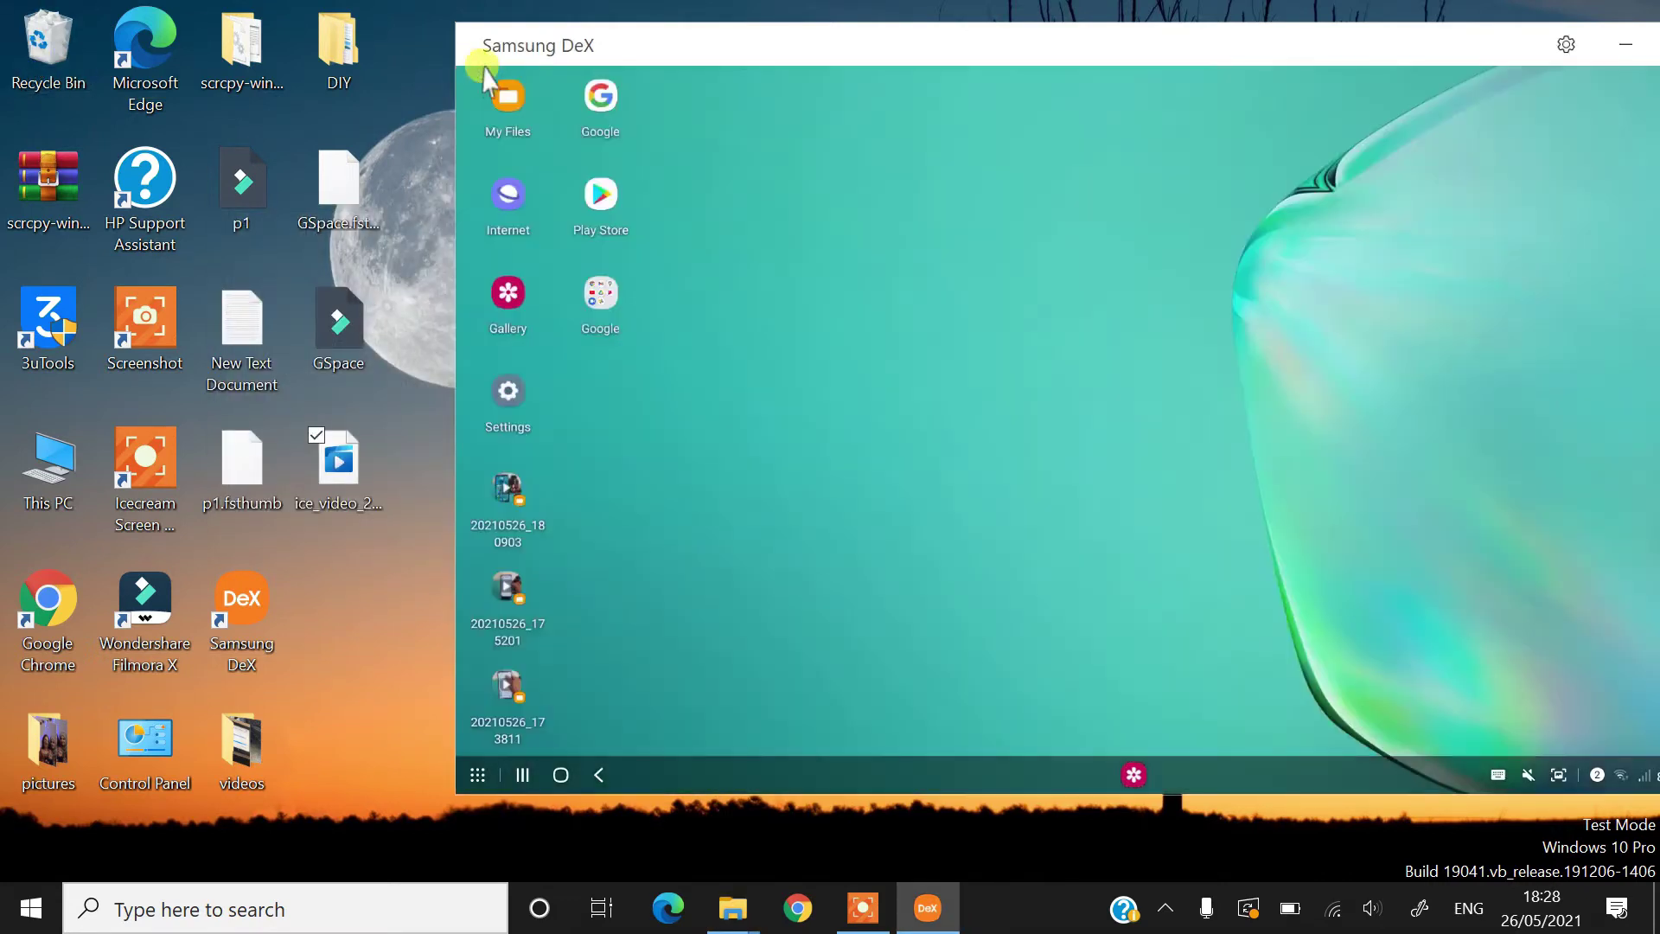
# - Reopen My Files and go to Videos › Camera to list the three recorded videos
pyautogui.click(507, 108)
pyautogui.click(508, 113)
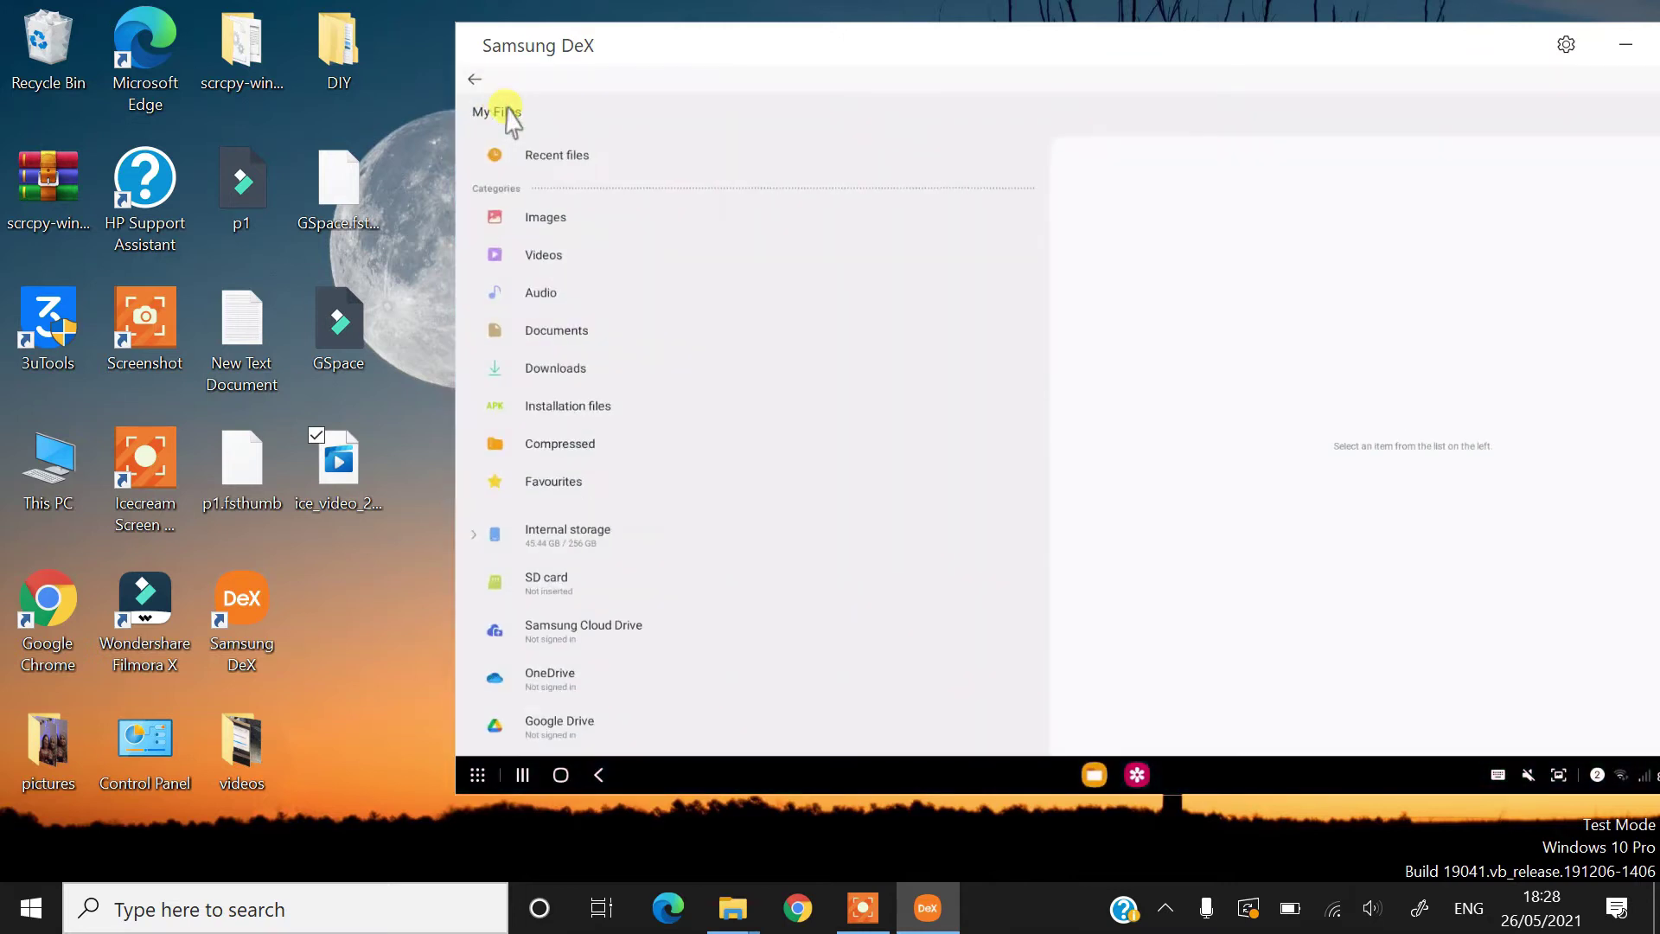
pyautogui.click(596, 261)
pyautogui.click(1153, 286)
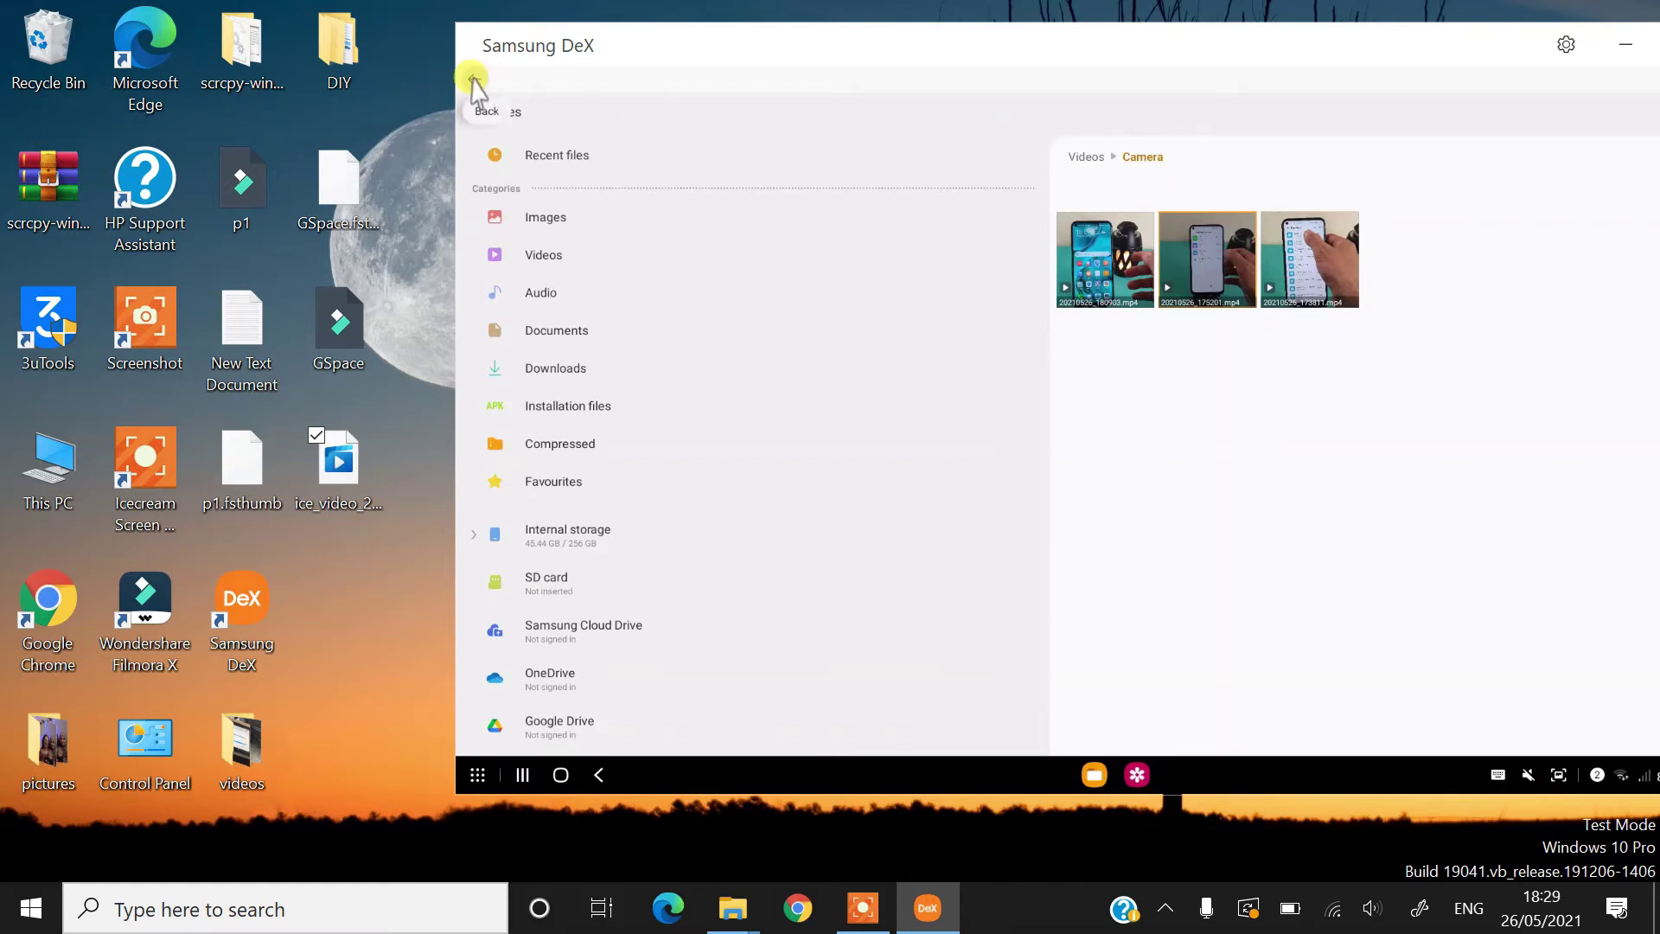
# - Close DeX and choose 'Open device to view files' for the Galaxy Note10+ 5G in AutoPlay
pyautogui.click(474, 80)
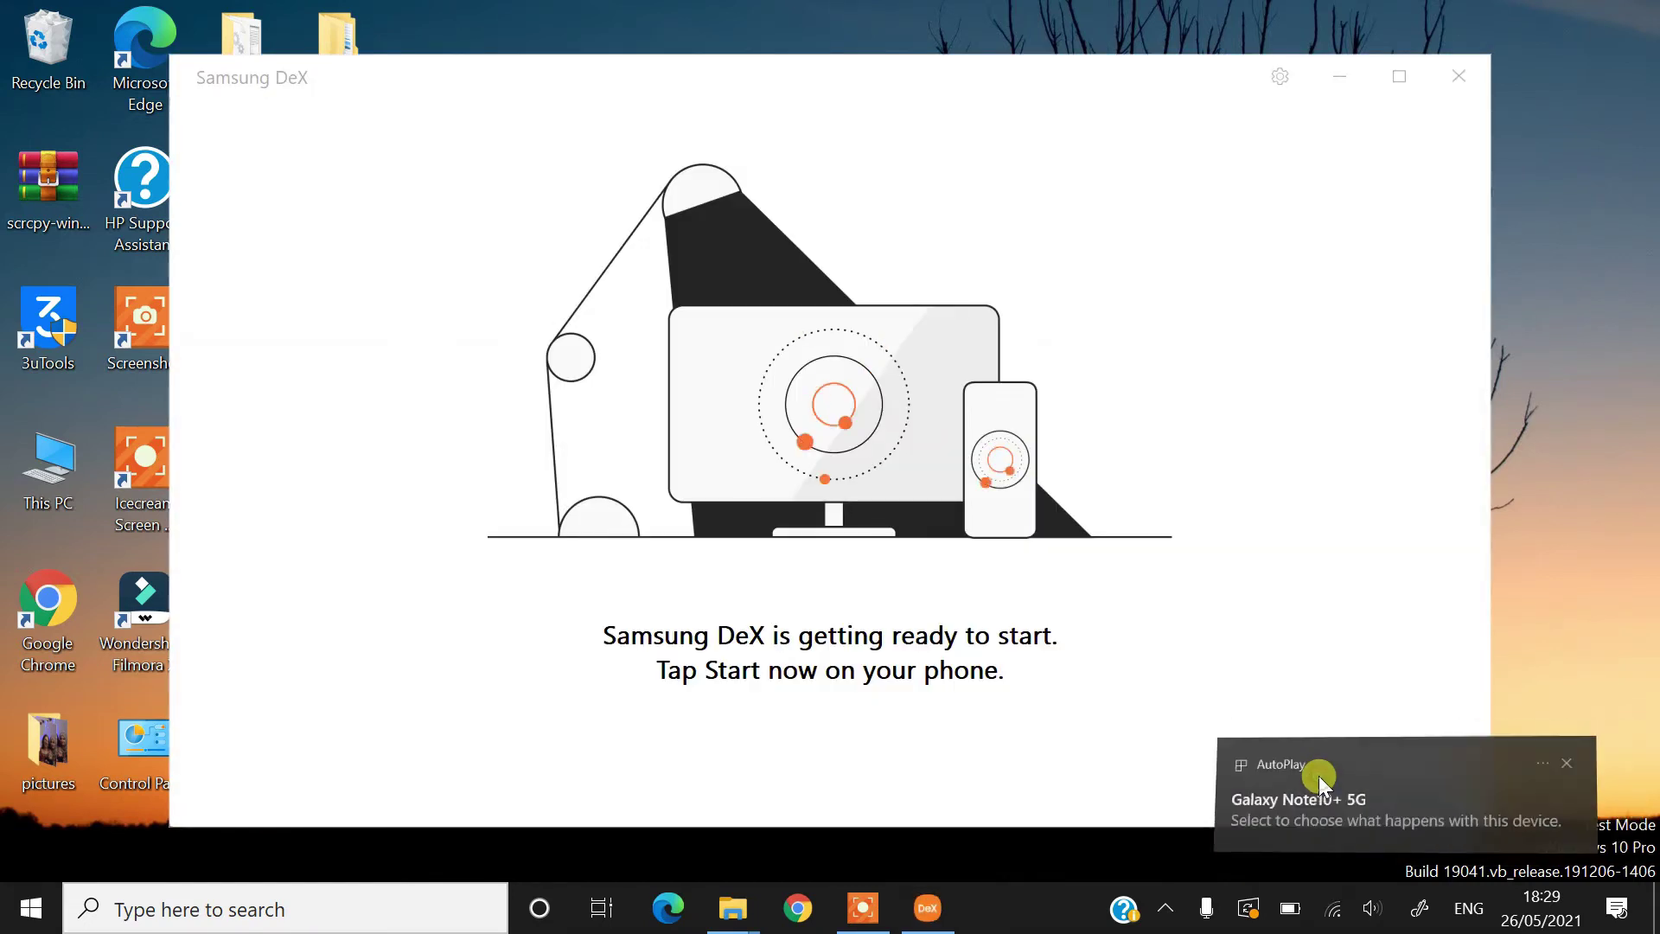
pyautogui.click(1319, 775)
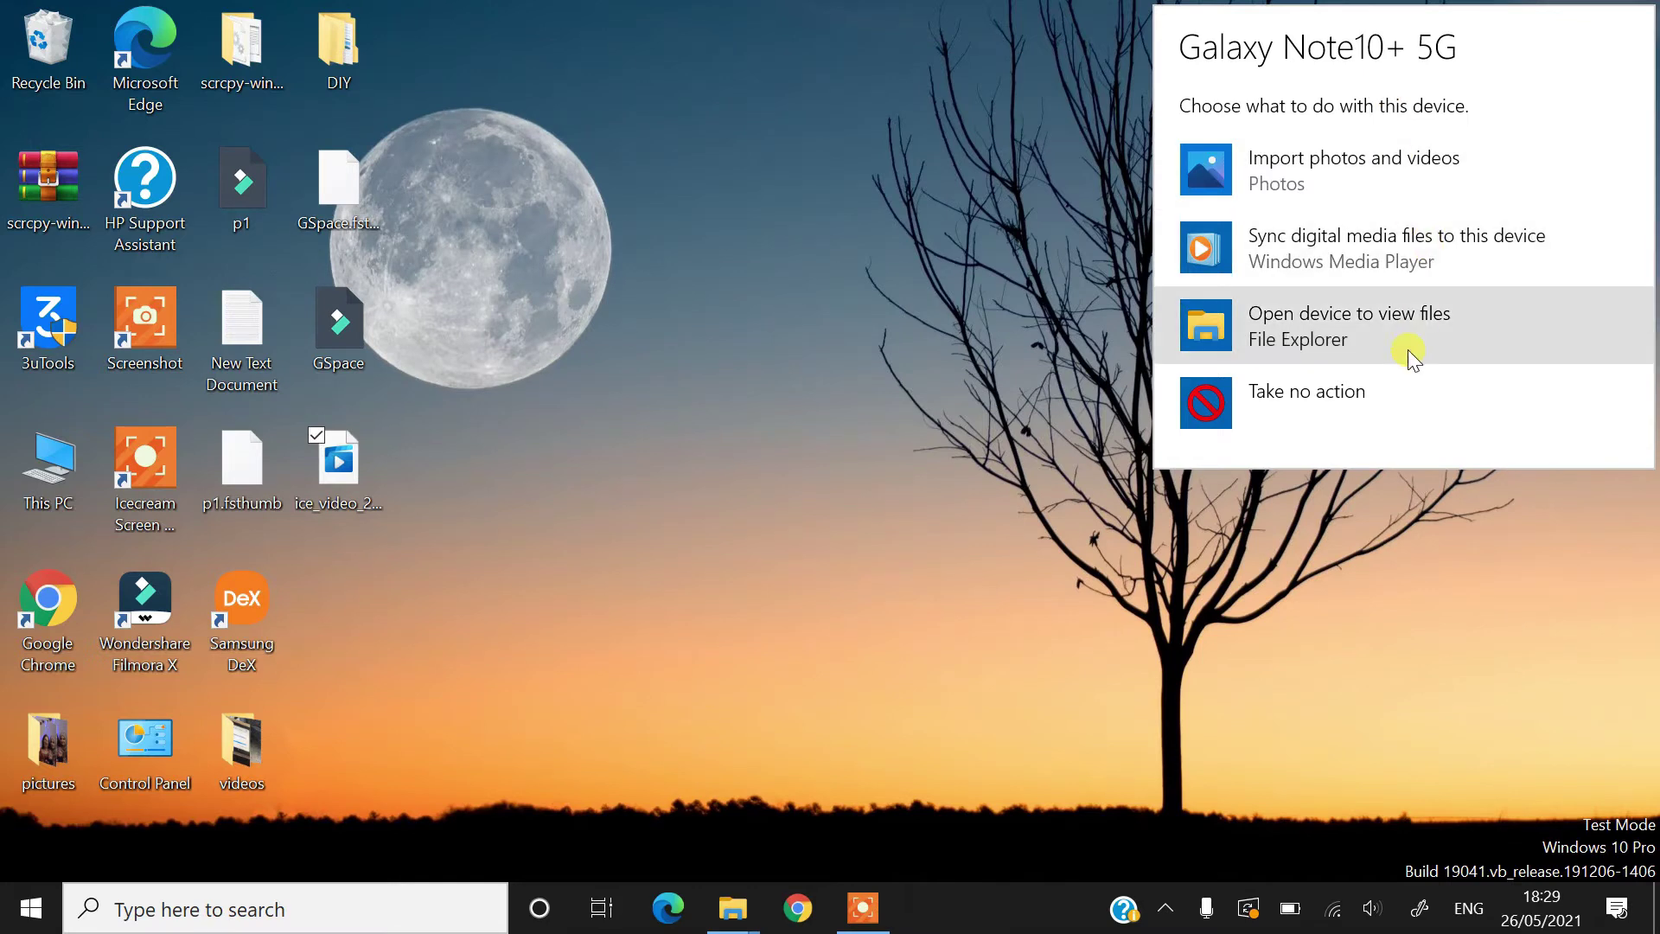
pyautogui.click(1408, 350)
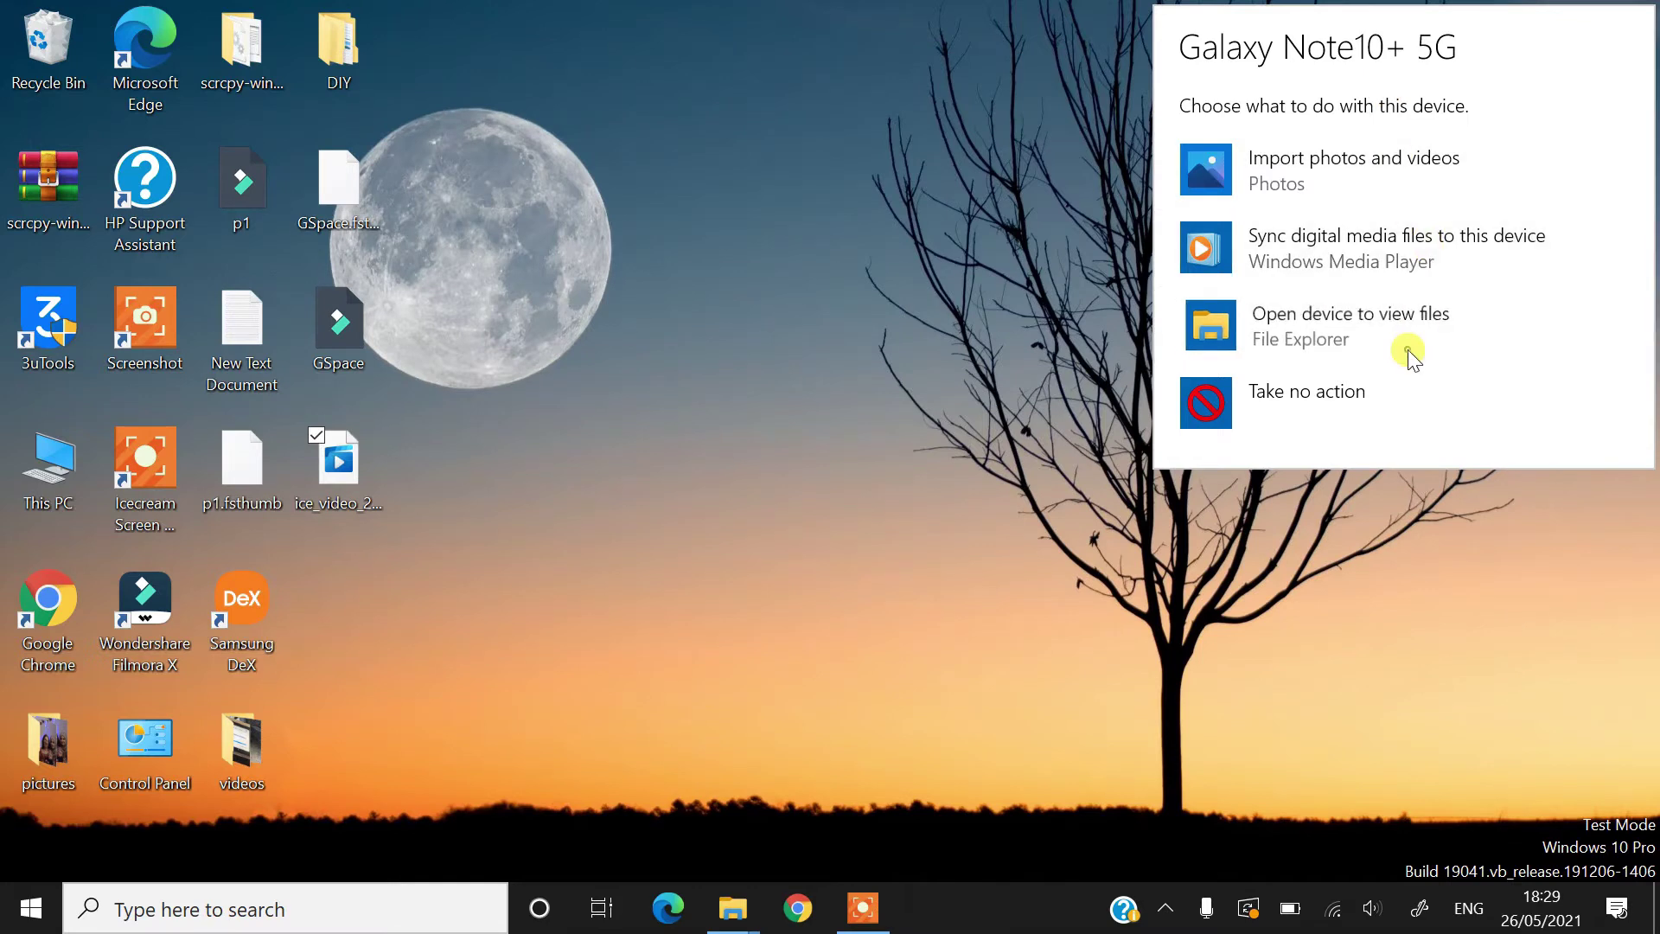
pyautogui.doubleClick(1077, 34)
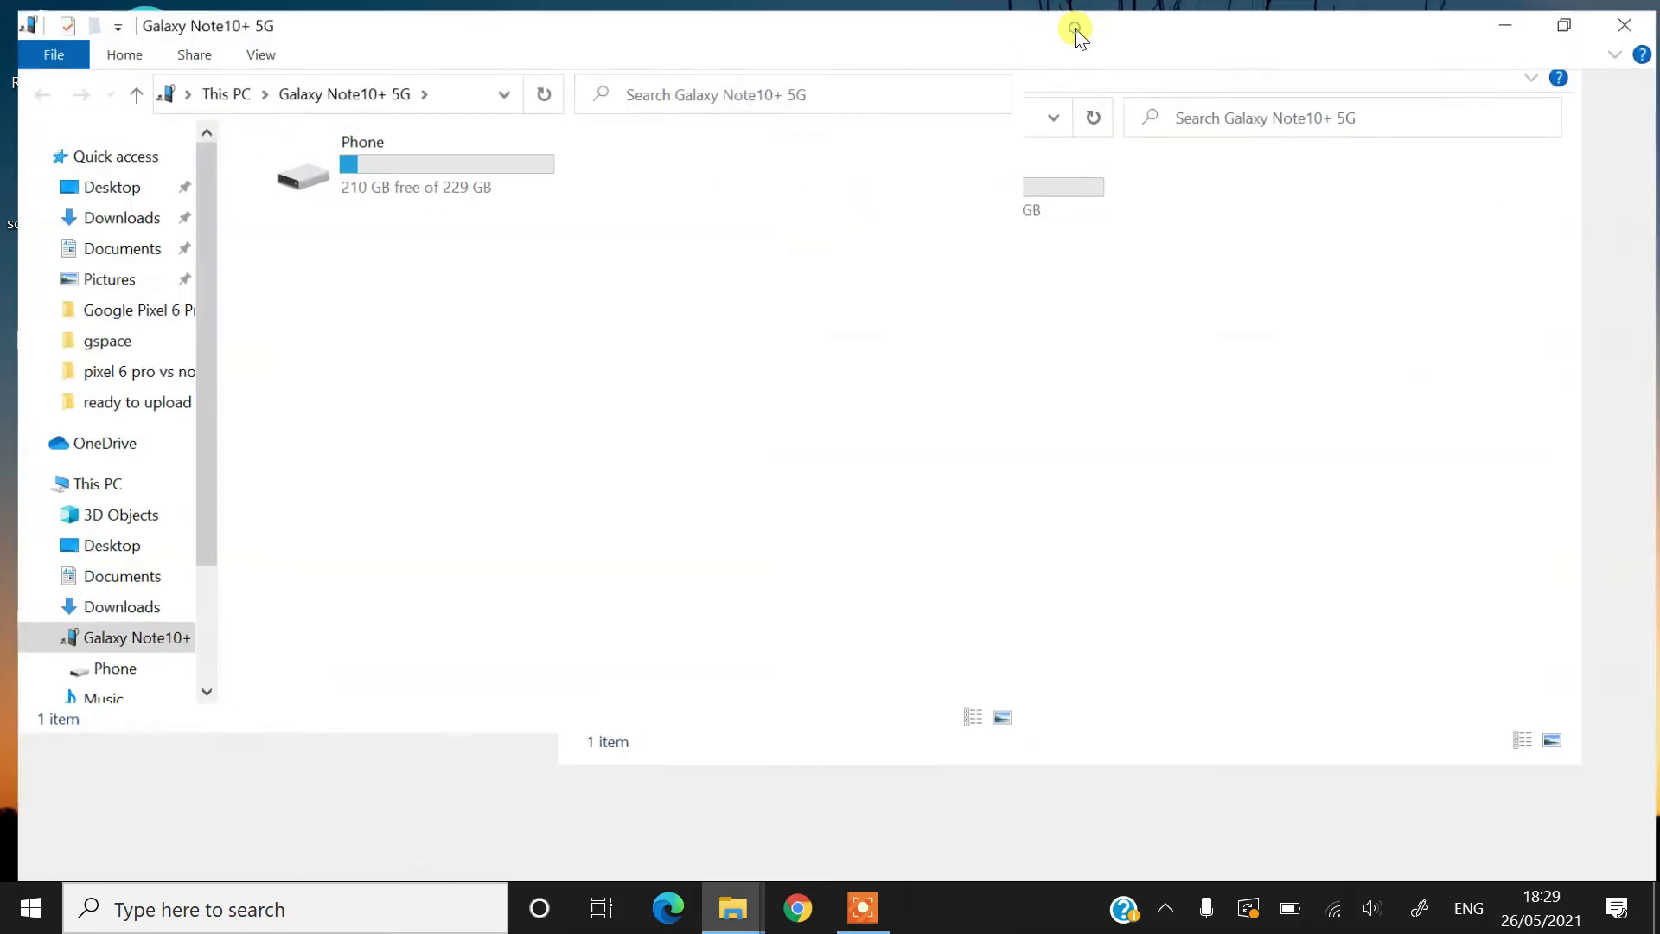
pyautogui.doubleClick(467, 190)
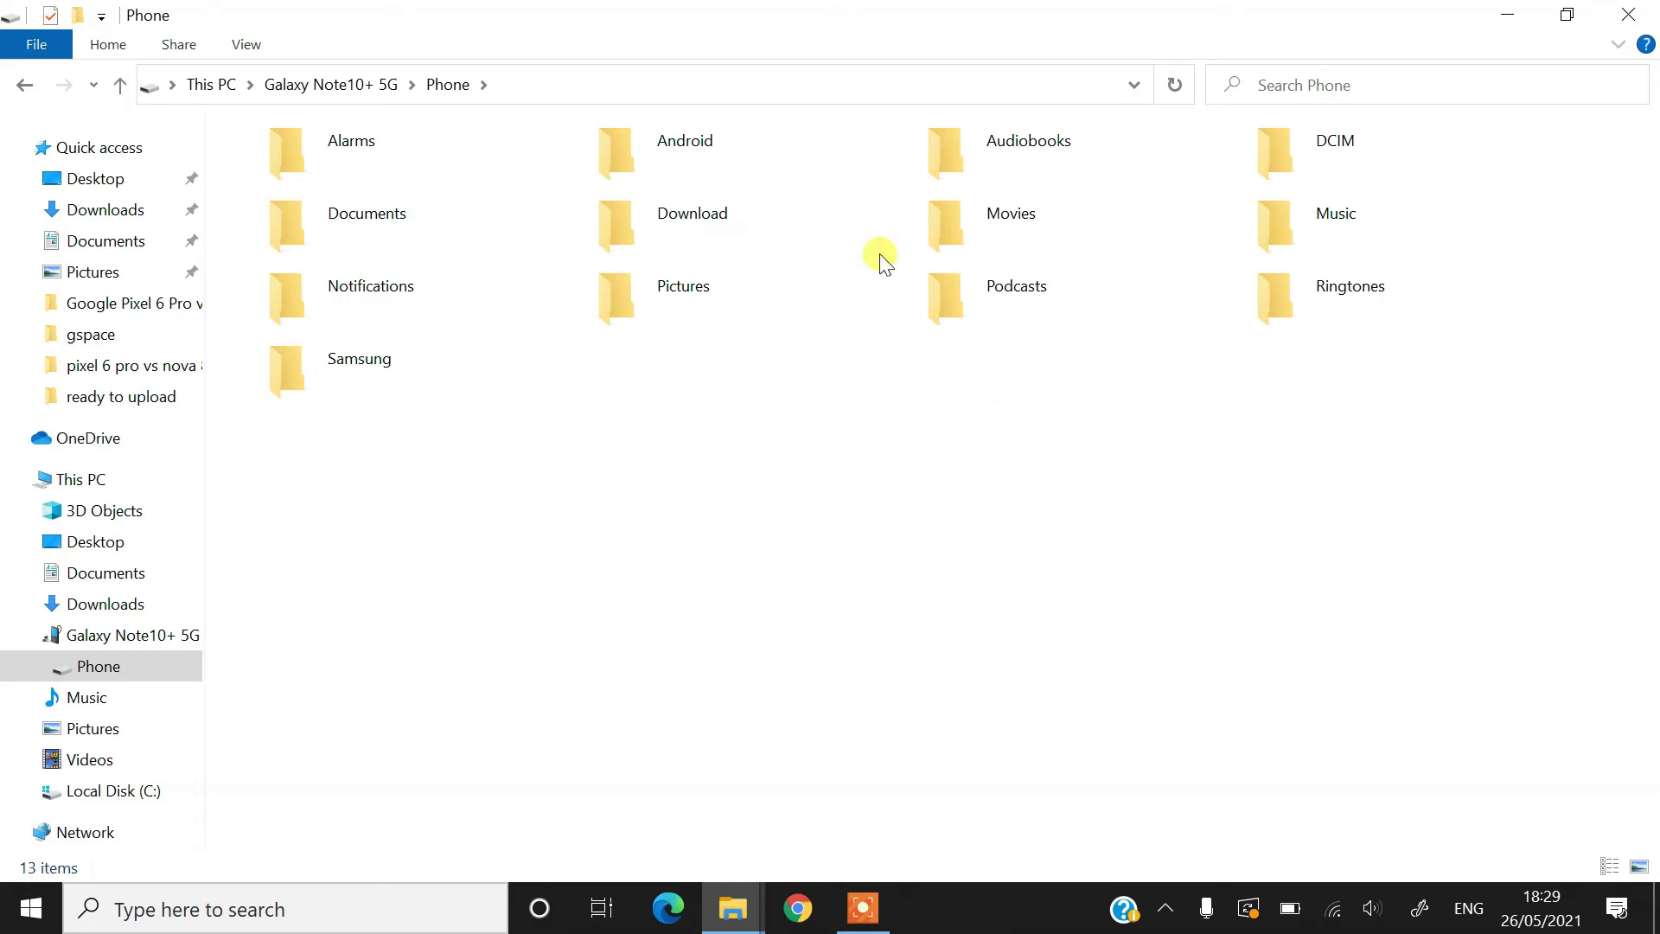
pyautogui.doubleClick(1322, 141)
pyautogui.doubleClick(341, 152)
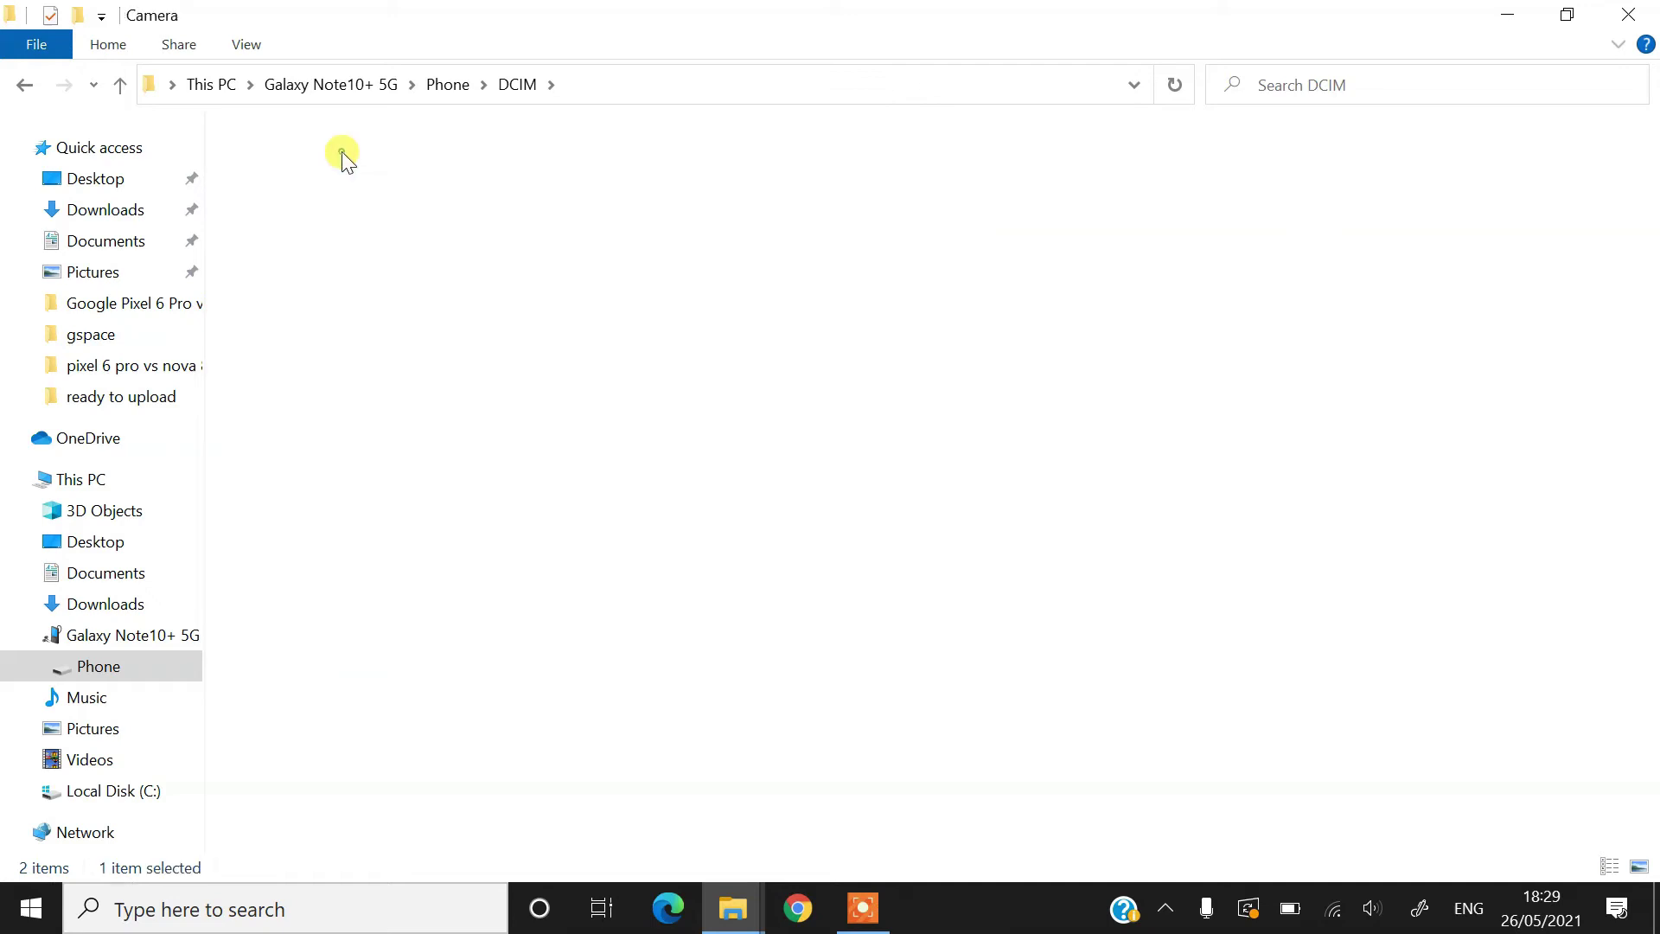
pyautogui.scroll(-1, 631, 358)
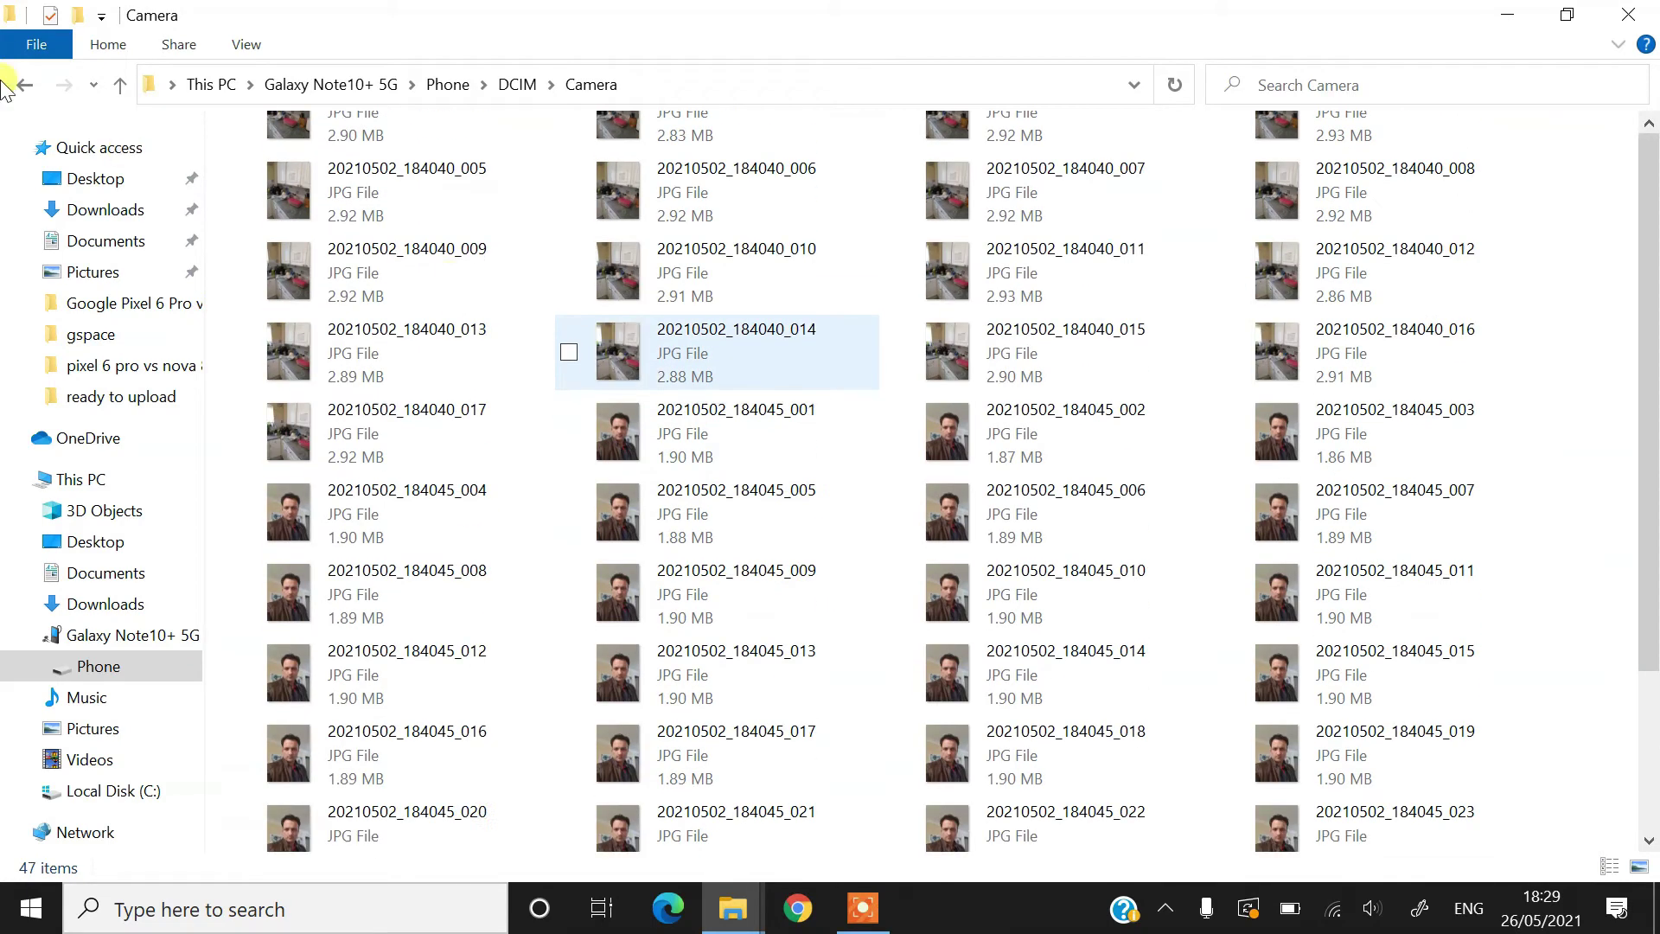
pyautogui.click(27, 86)
pyautogui.click(28, 87)
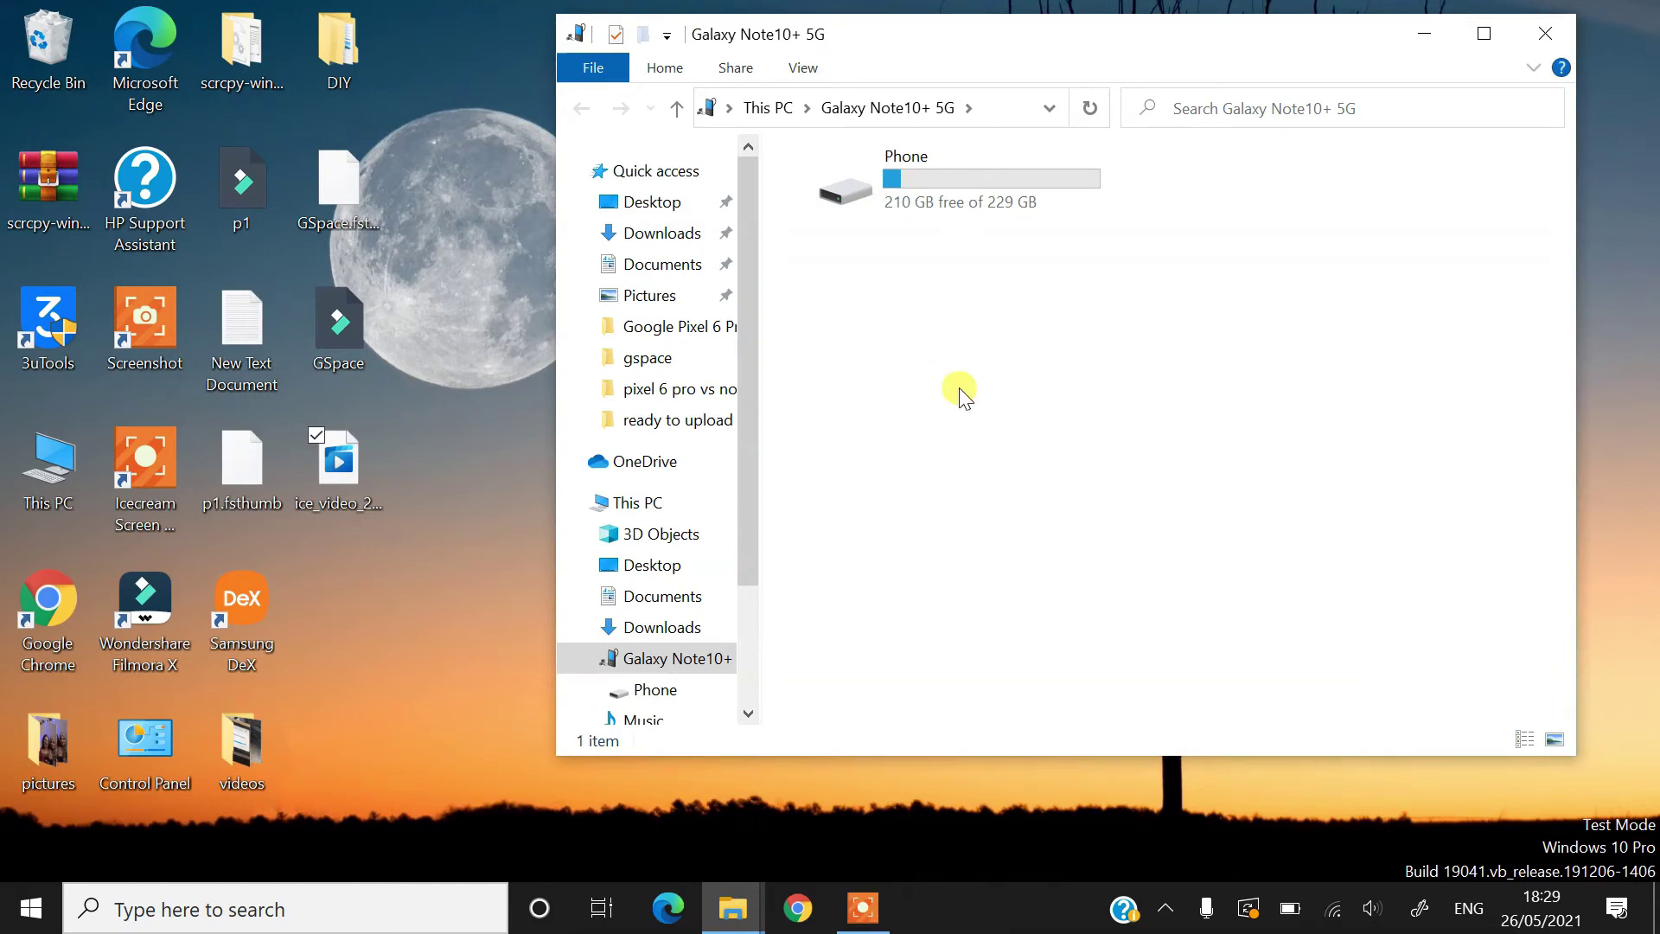
# - Close the phone's File Explorer window and minimize the Samsung DeX window
pyautogui.click(1544, 35)
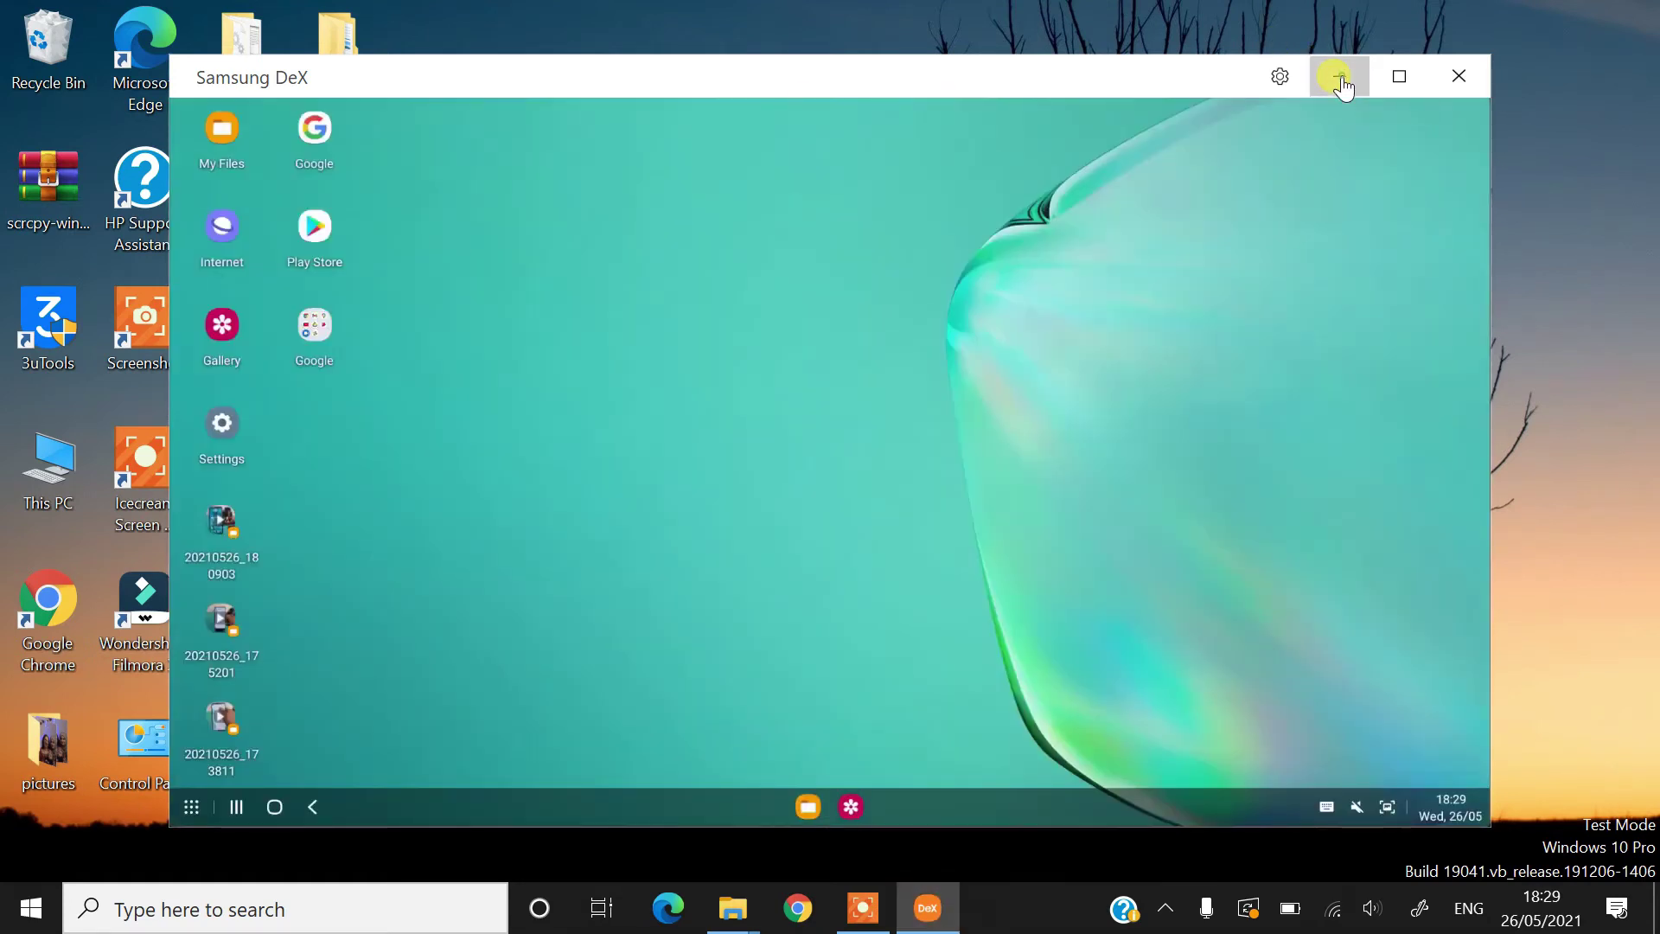
pyautogui.click(1356, 77)
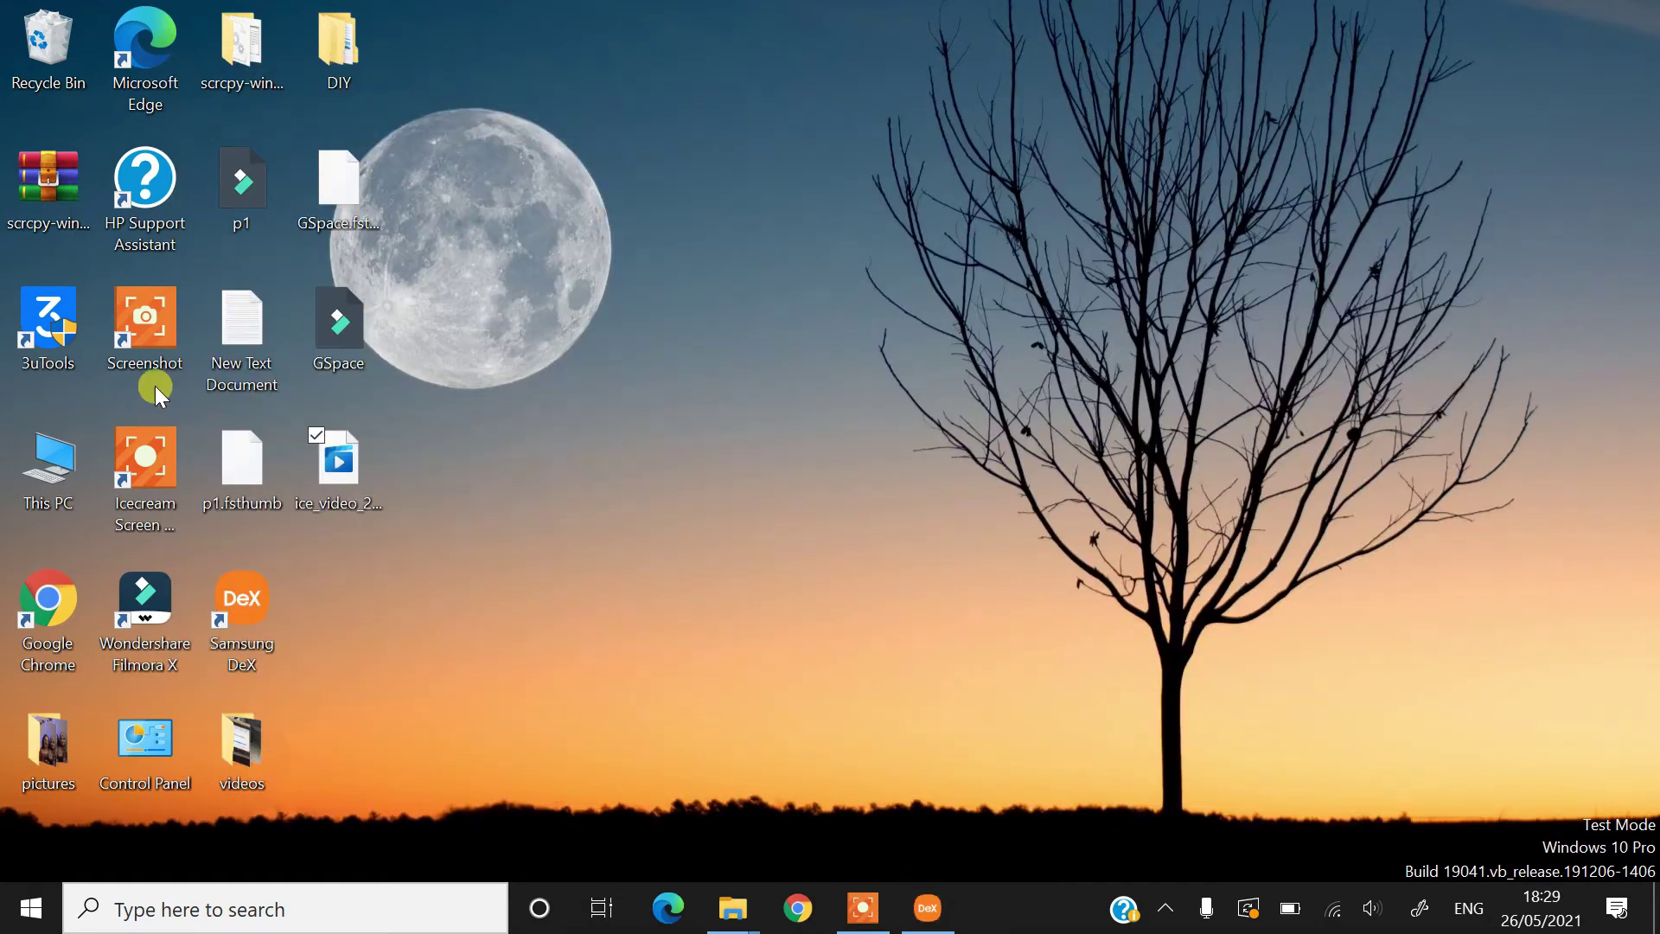
# - Browse This PC › Galaxy Note10+ 5G › Phone › DCIM › Camera in a maximized Explorer, then close it
pyautogui.doubleClick(78, 467)
pyautogui.doubleClick(873, 548)
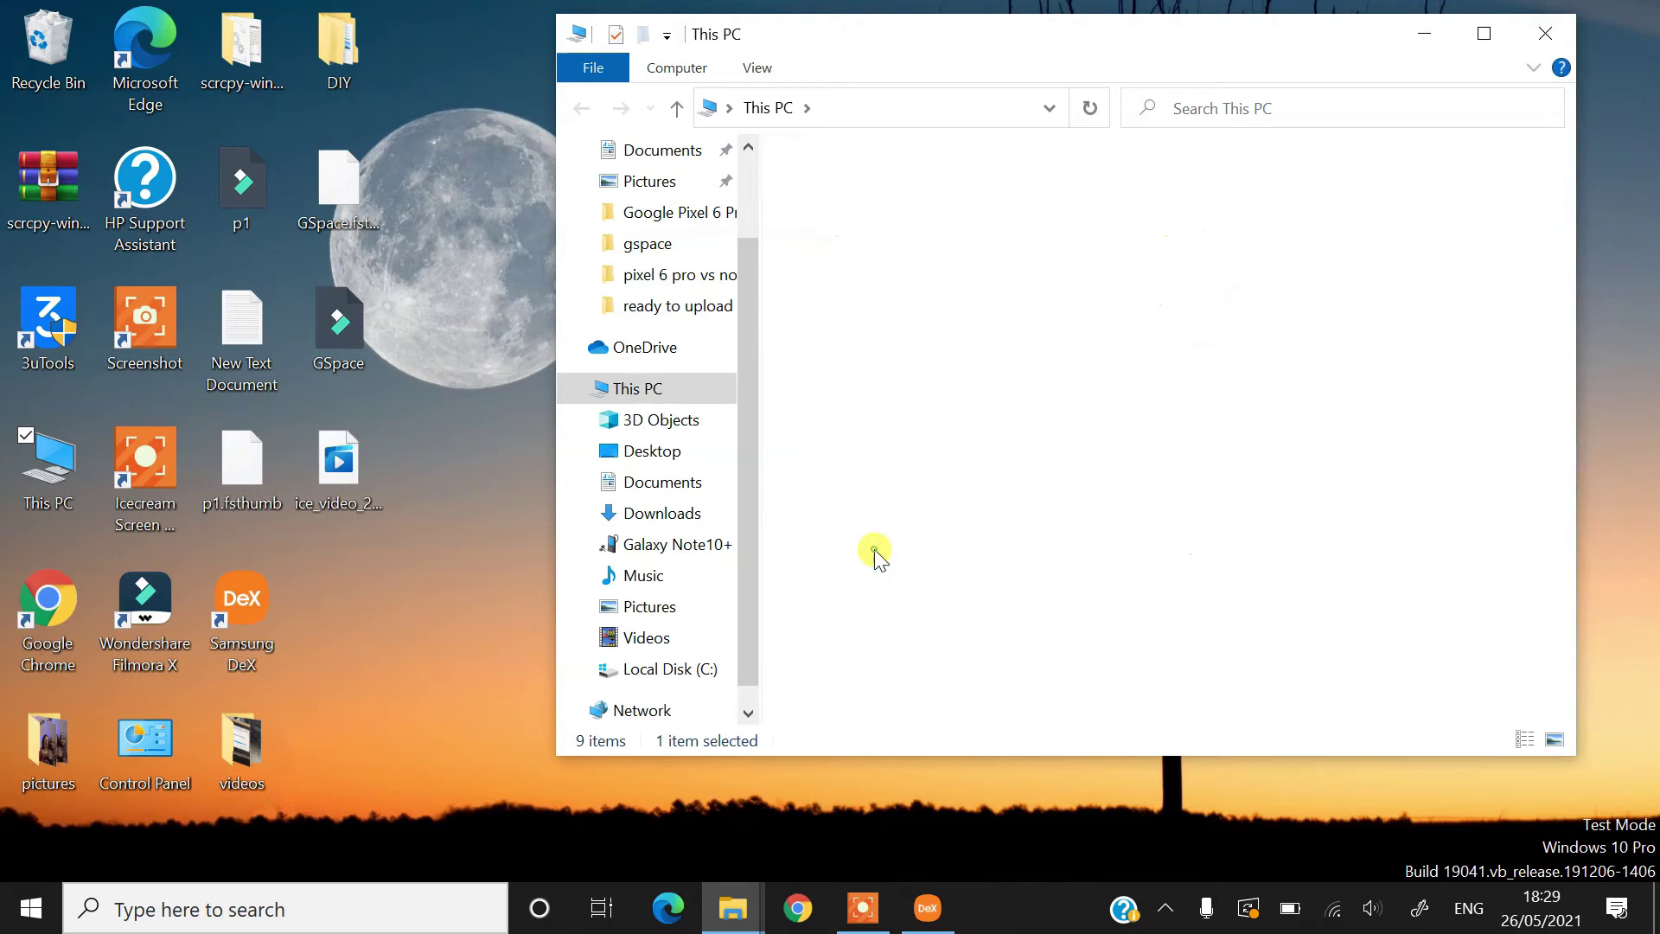
pyautogui.doubleClick(994, 174)
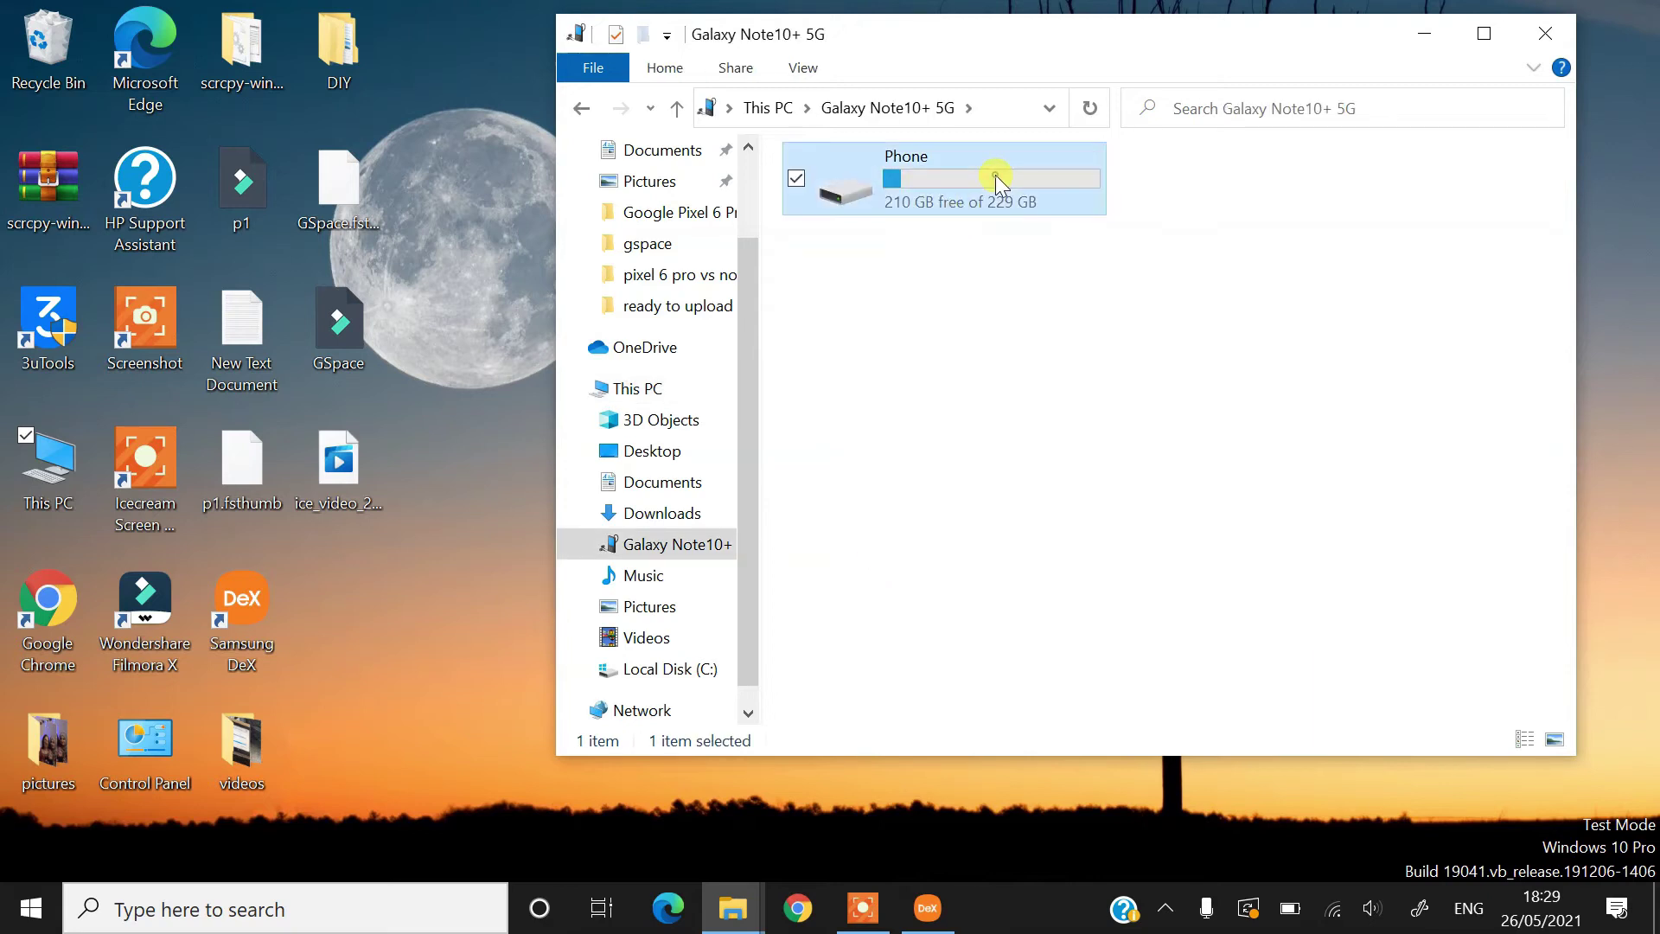
pyautogui.doubleClick(1062, 24)
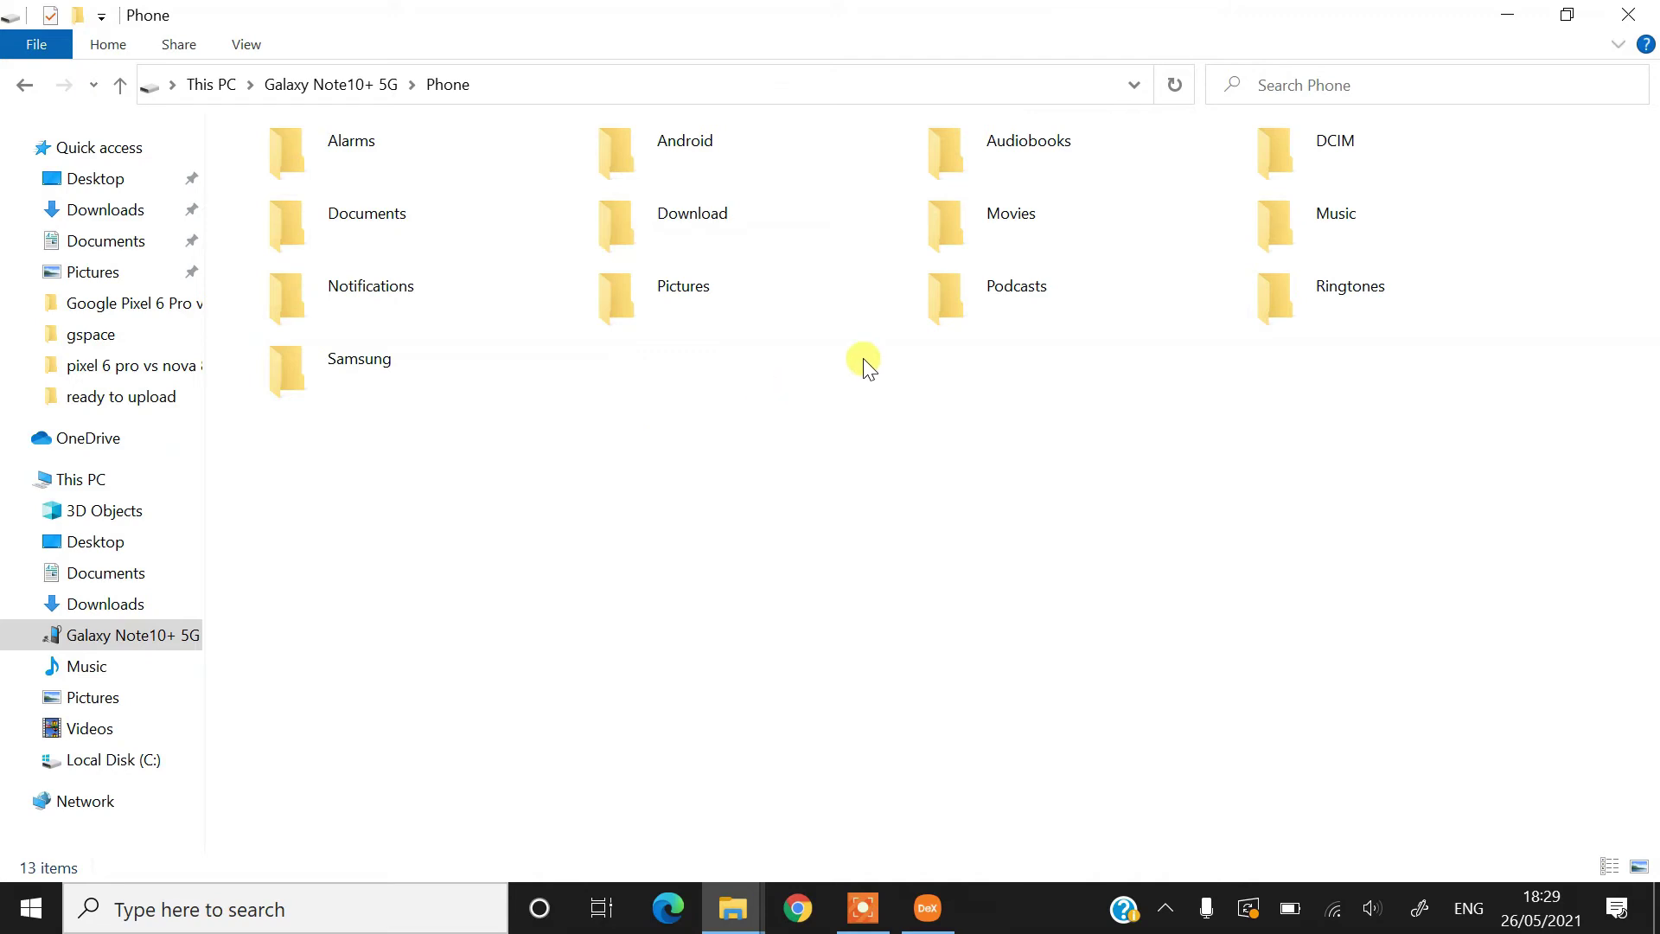
pyautogui.doubleClick(1285, 166)
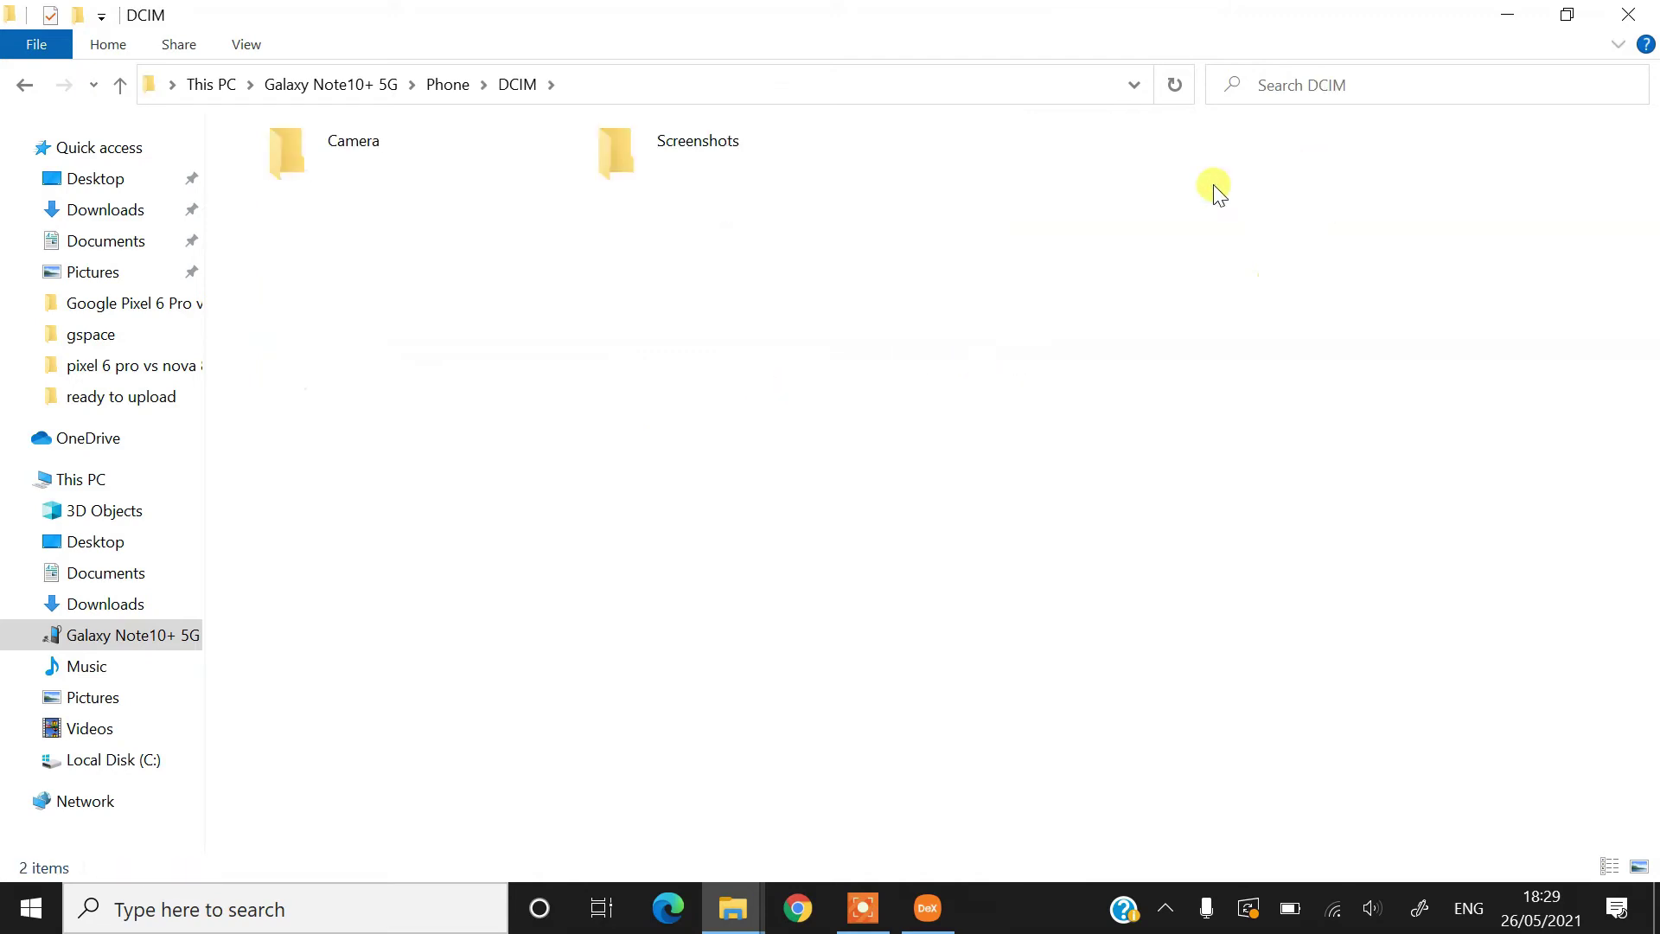
pyautogui.doubleClick(382, 178)
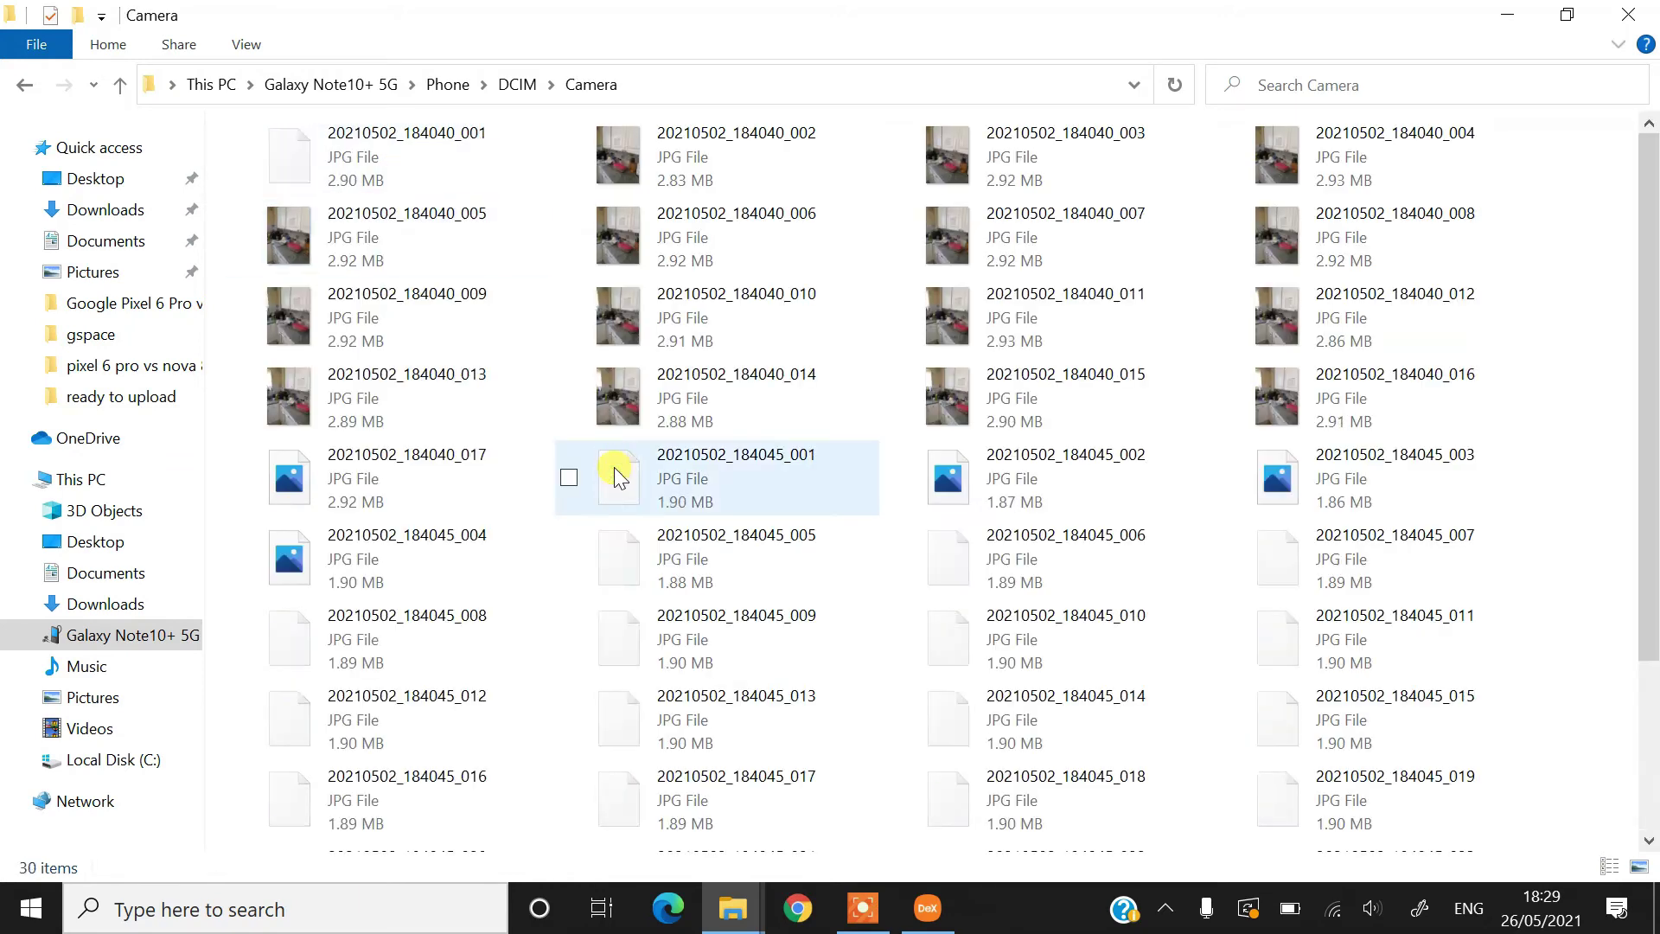
pyautogui.click(1628, 15)
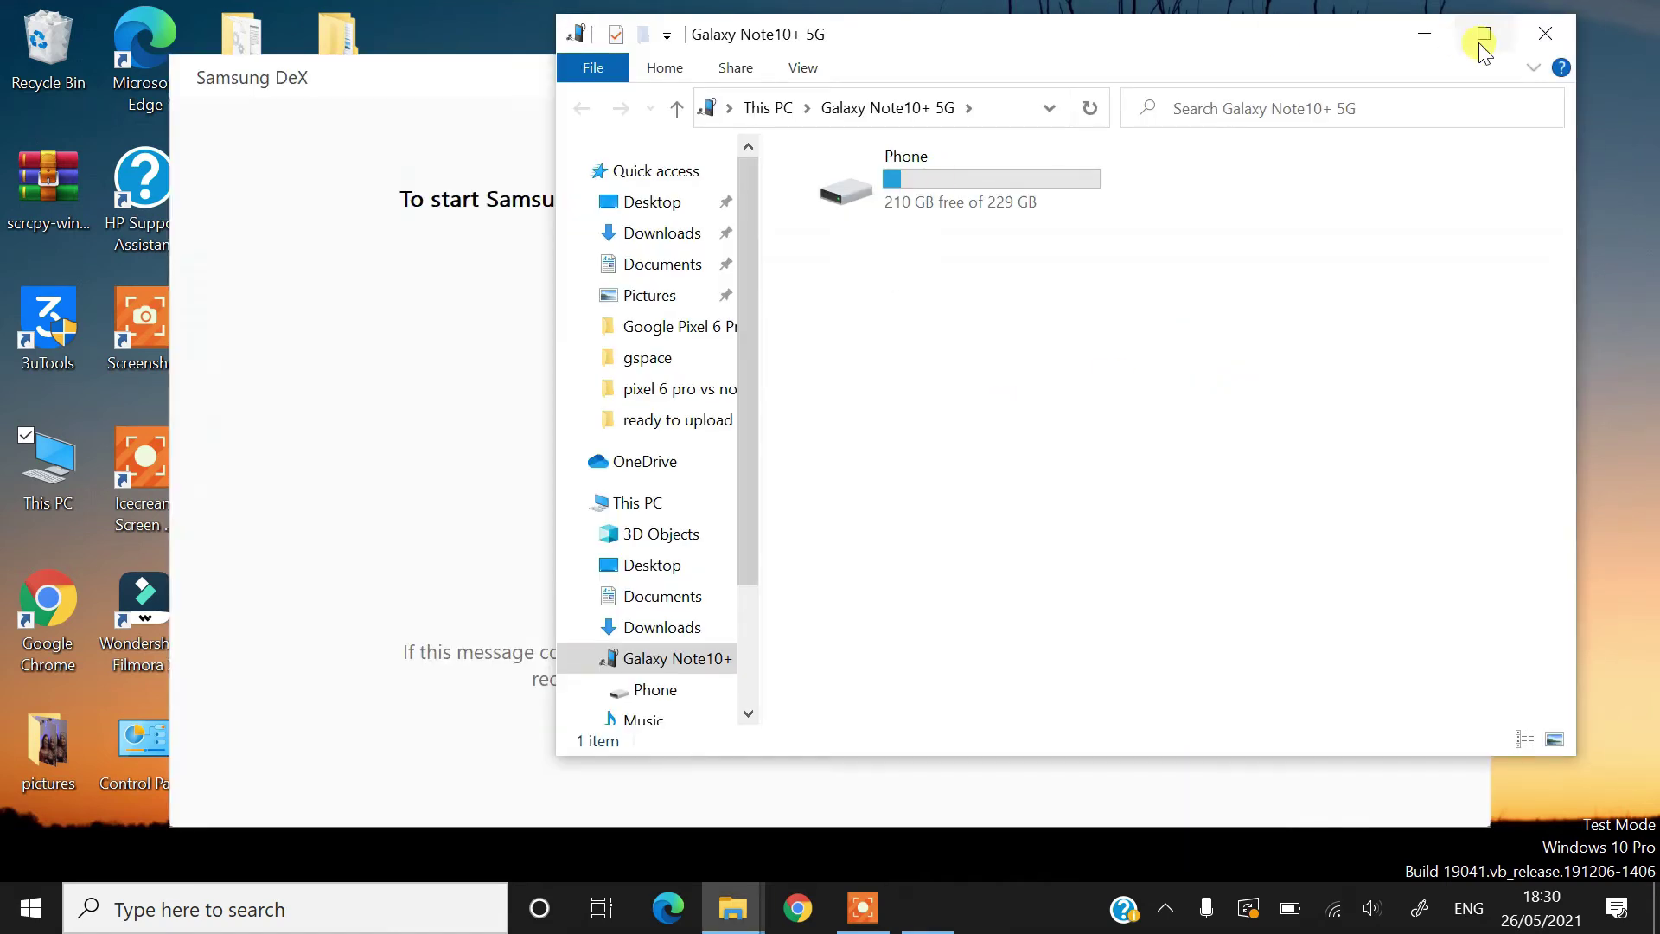
# - Close the Galaxy Note10+ 5G Explorer window so the DeX desktop shows
pyautogui.click(1544, 33)
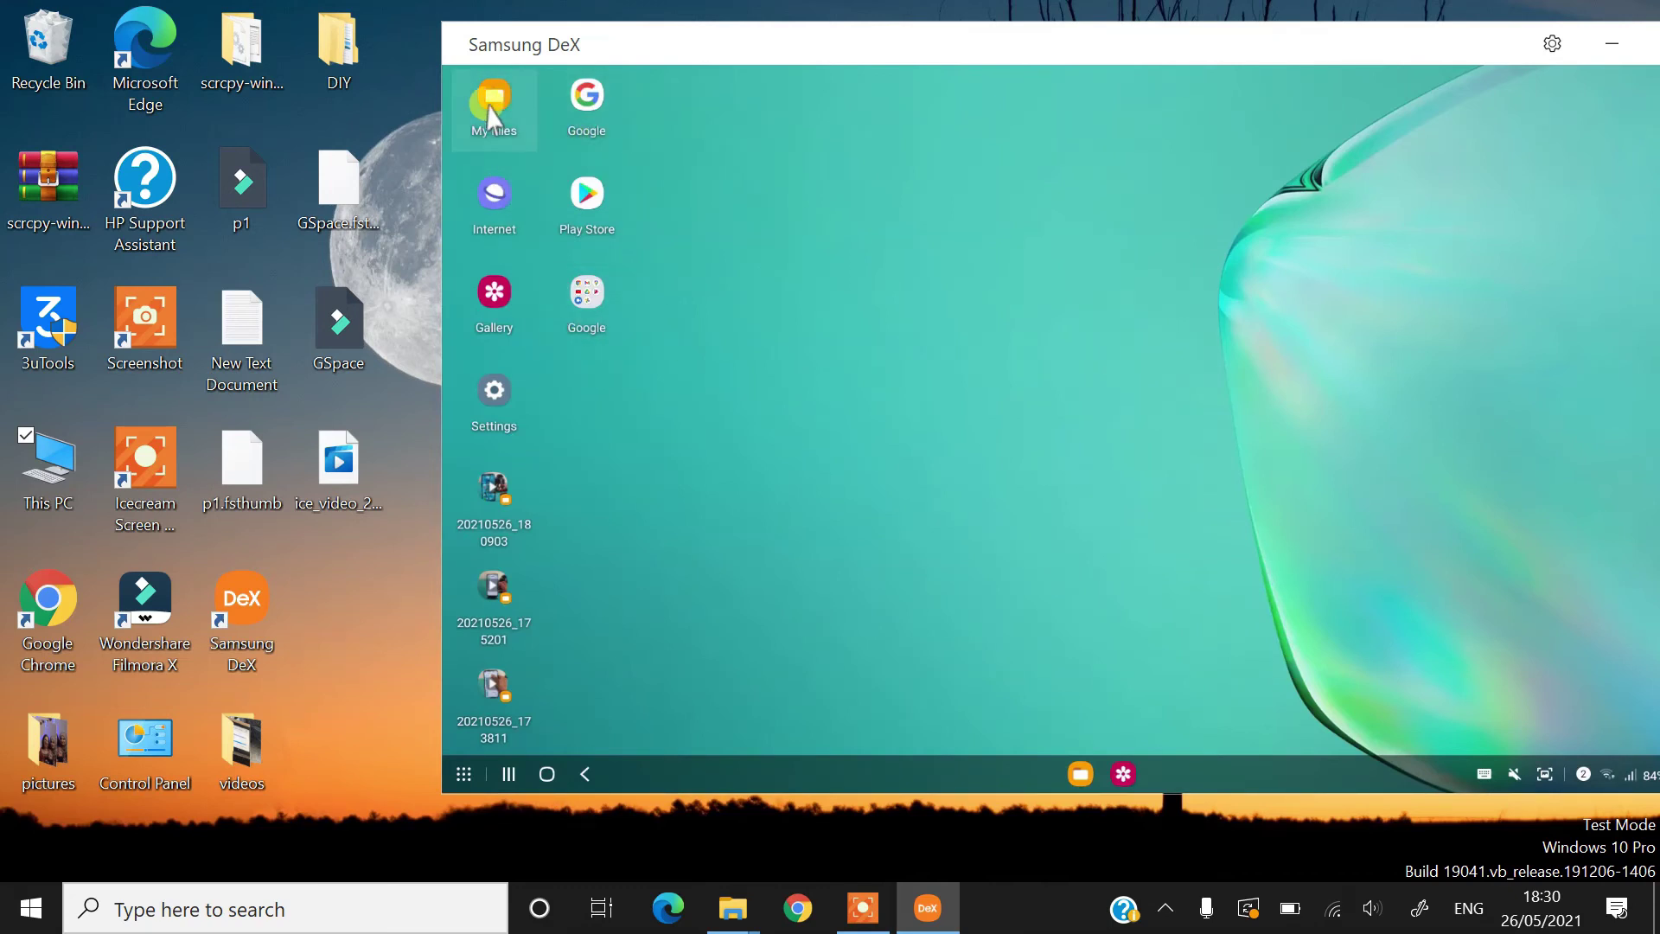
# - Open Gallery in DeX and drag the first video thumbnail onto the Windows desktop to copy it
pyautogui.doubleClick(495, 294)
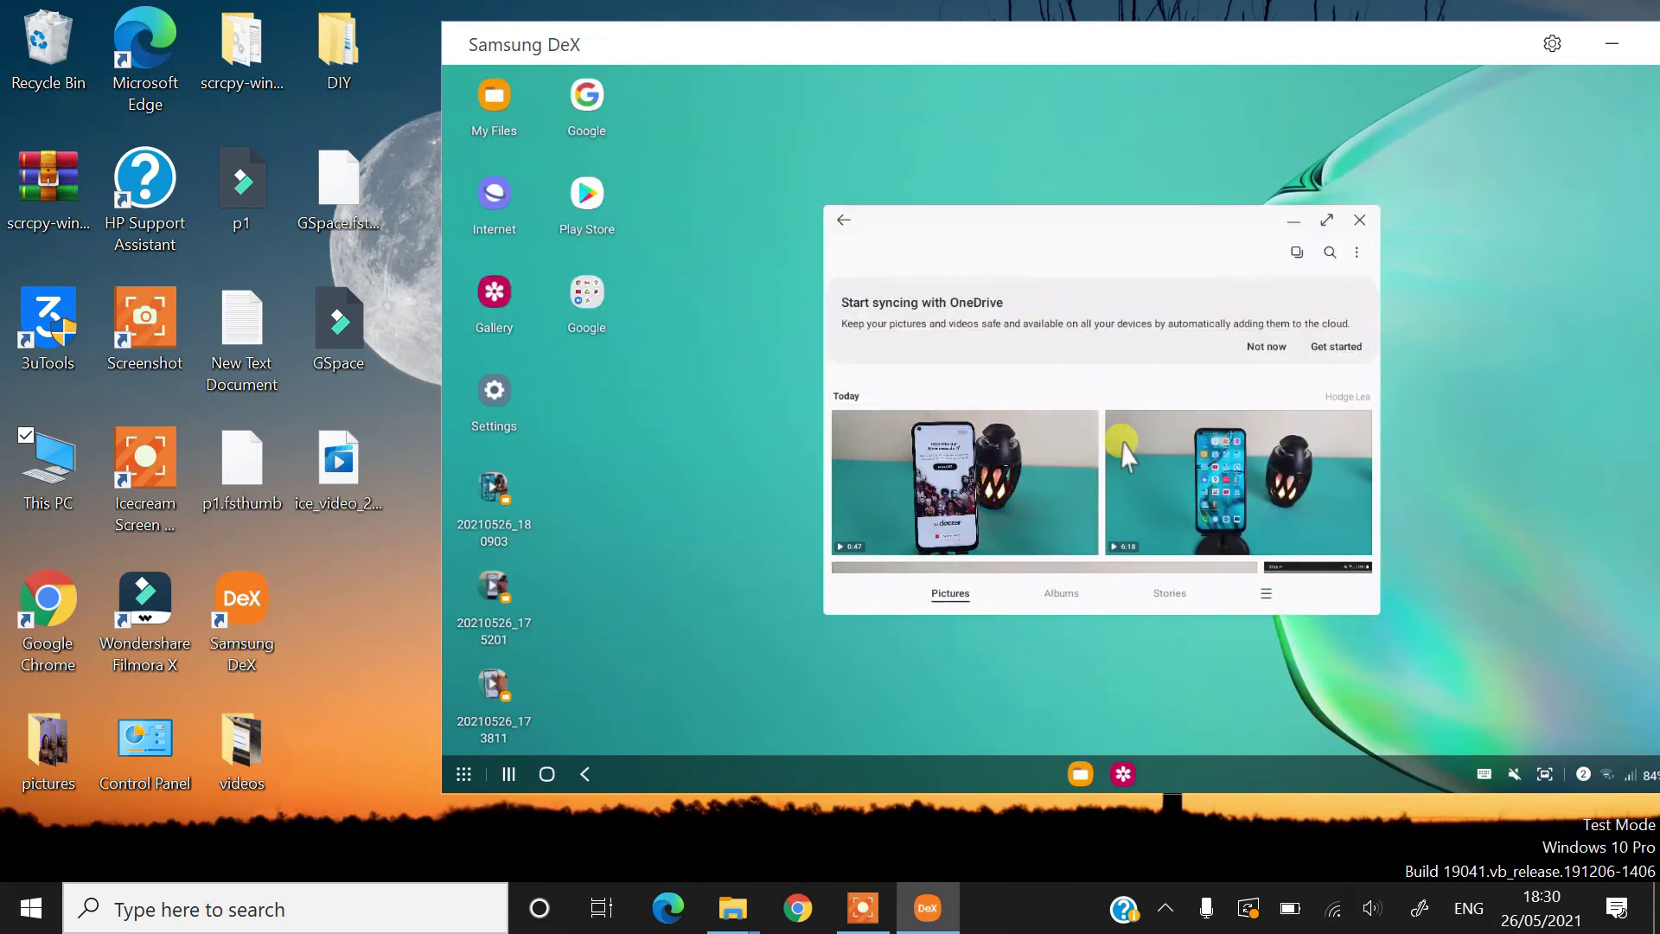
pyautogui.scroll(-1, 1124, 453)
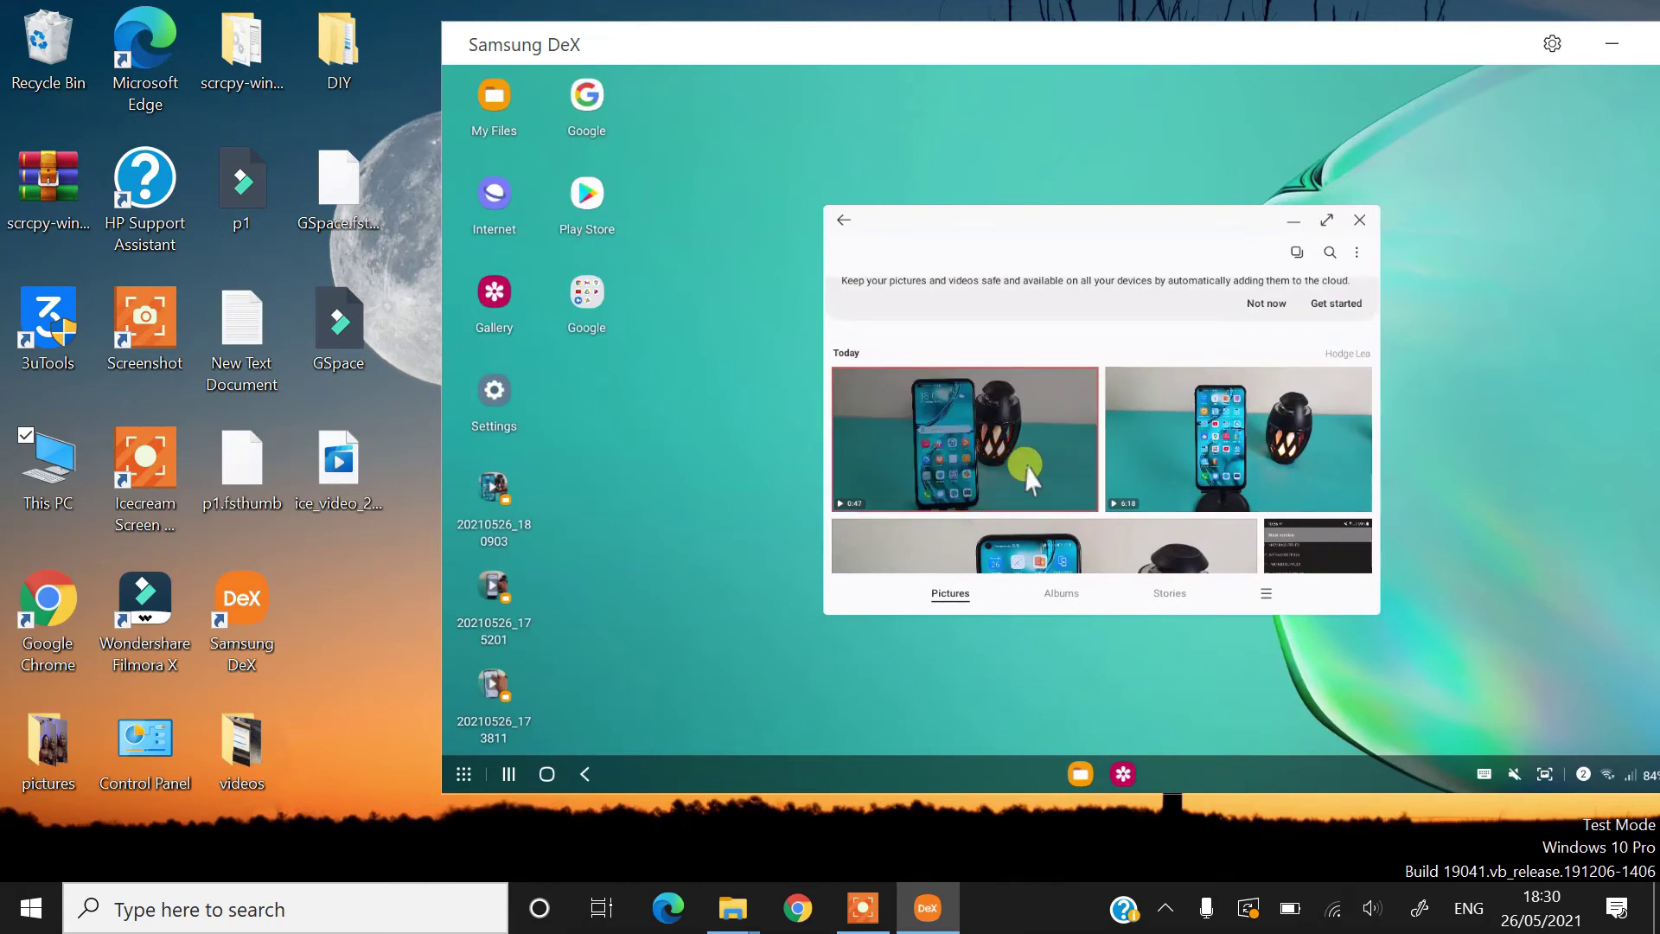
pyautogui.moveTo(1027, 474); pyautogui.dragTo(353, 606)
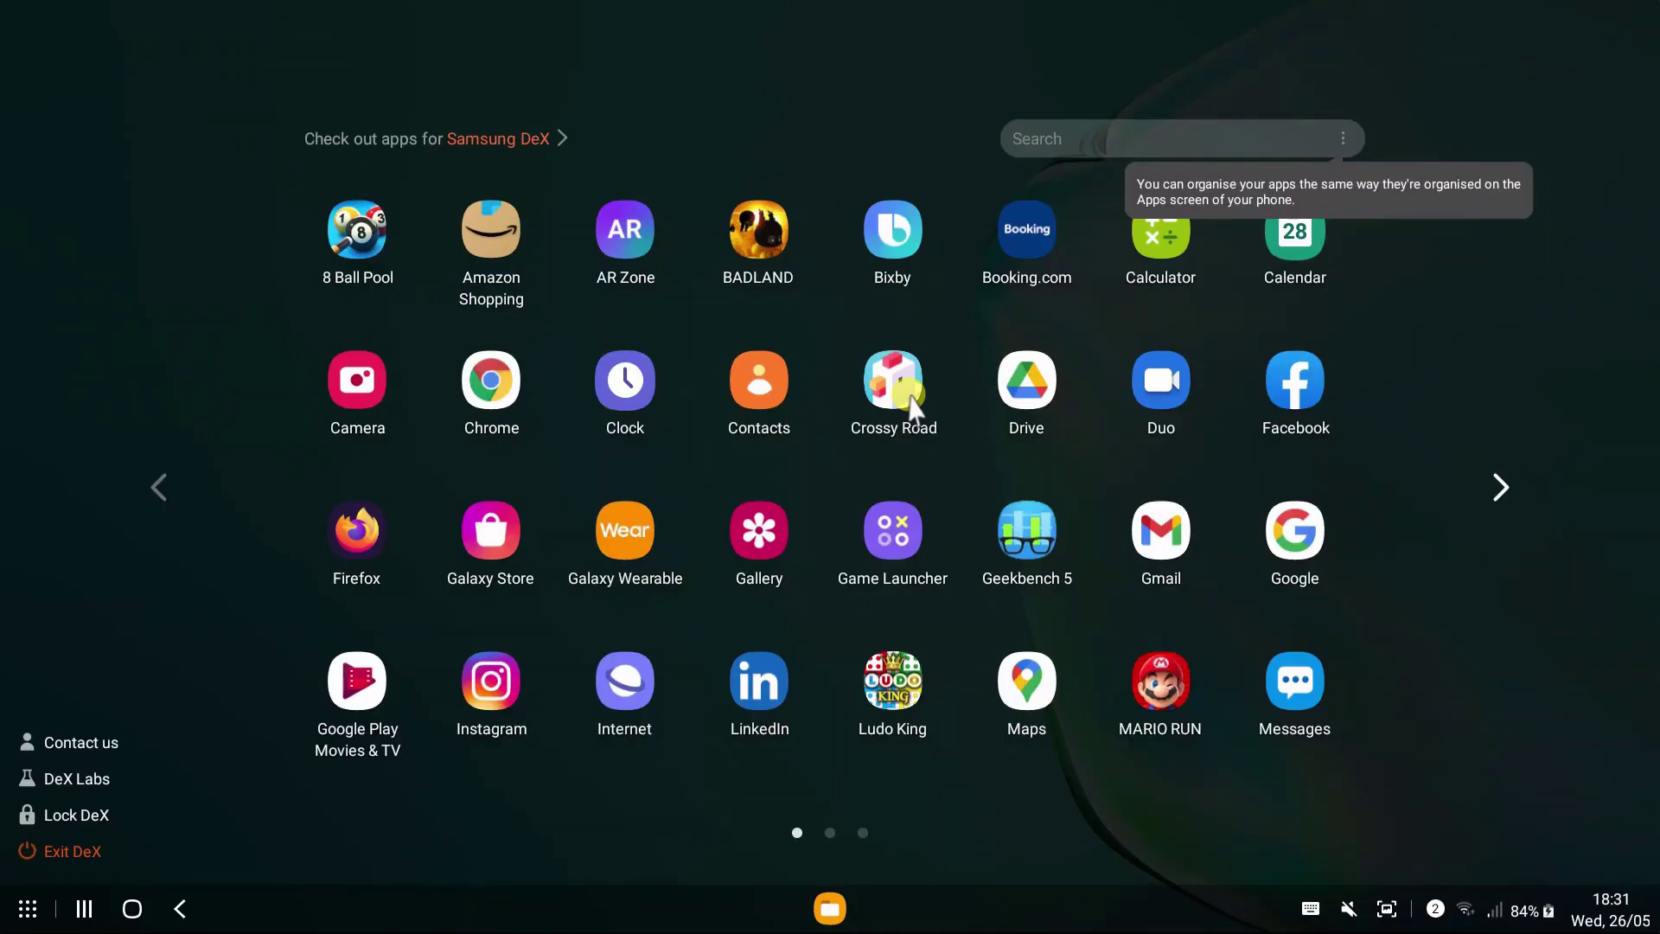
# - Page through the app drawer to its last page, close it, and take a DeX screenshot
pyautogui.click(1509, 490)
pyautogui.click(1508, 490)
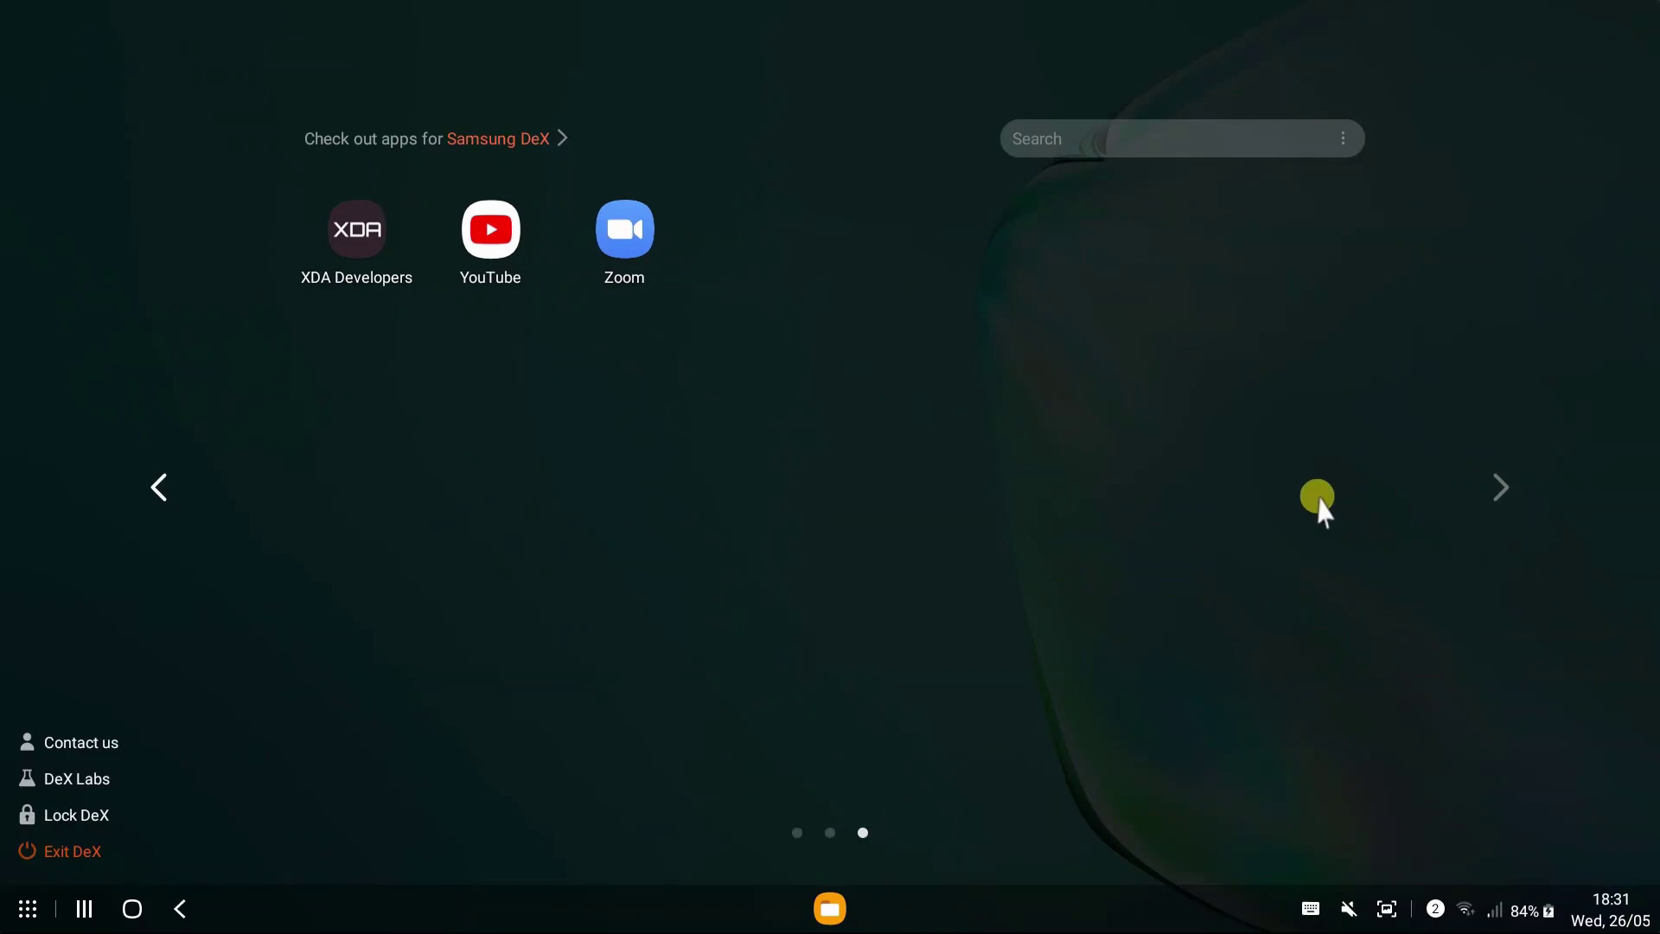
pyautogui.click(1320, 501)
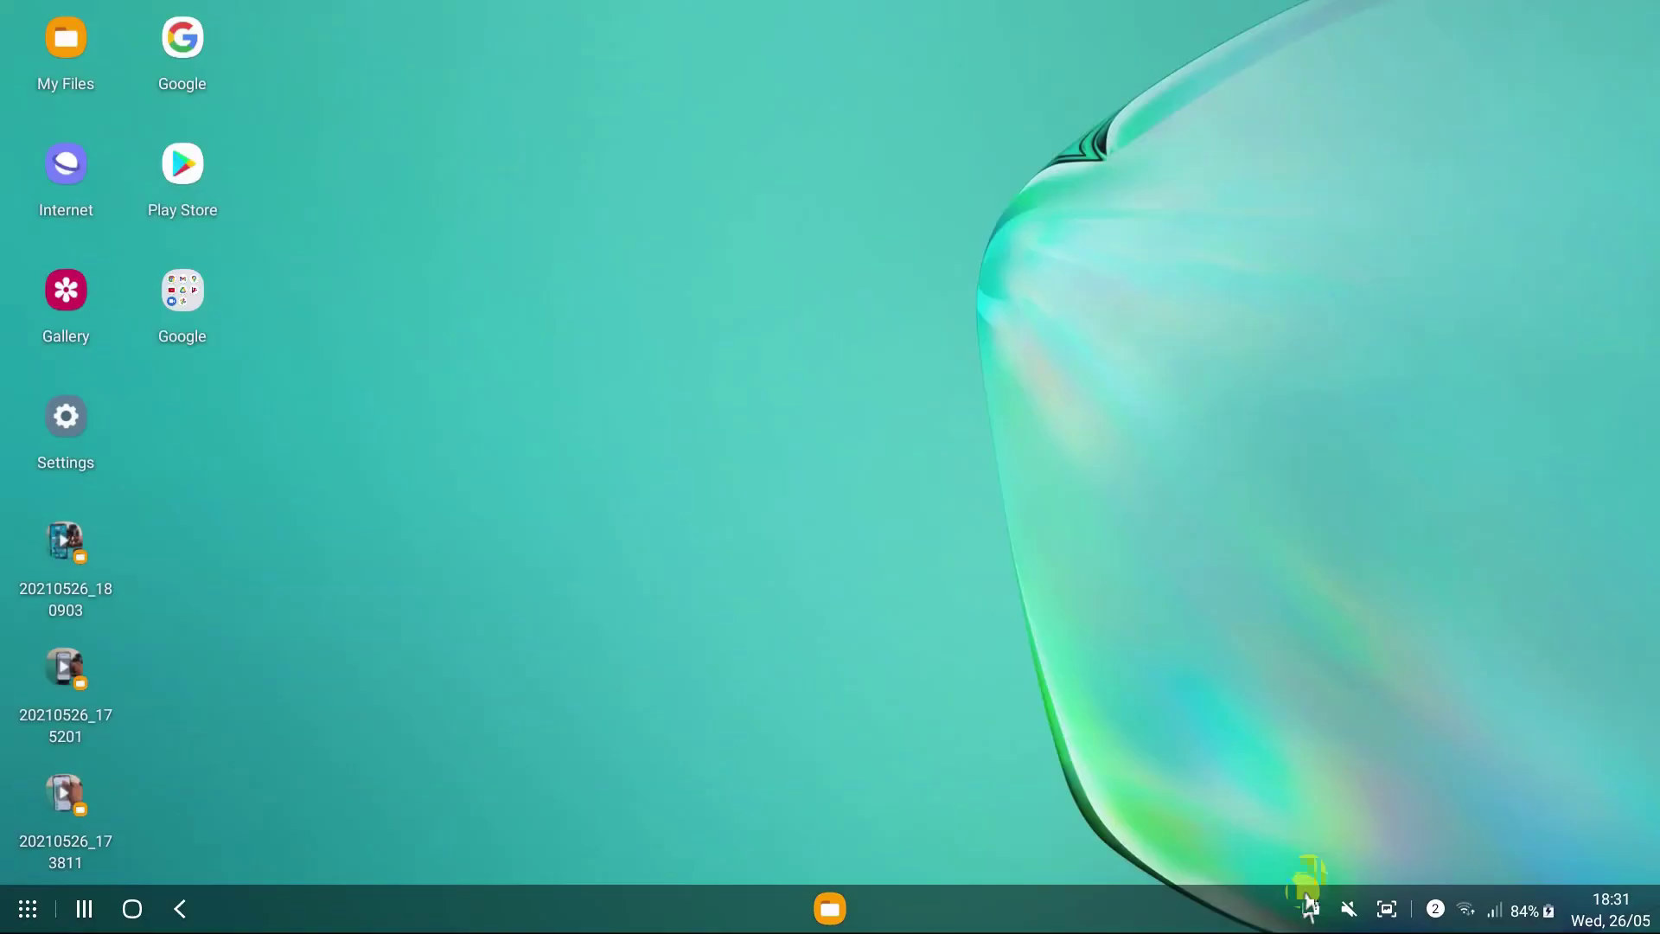
pyautogui.click(1387, 913)
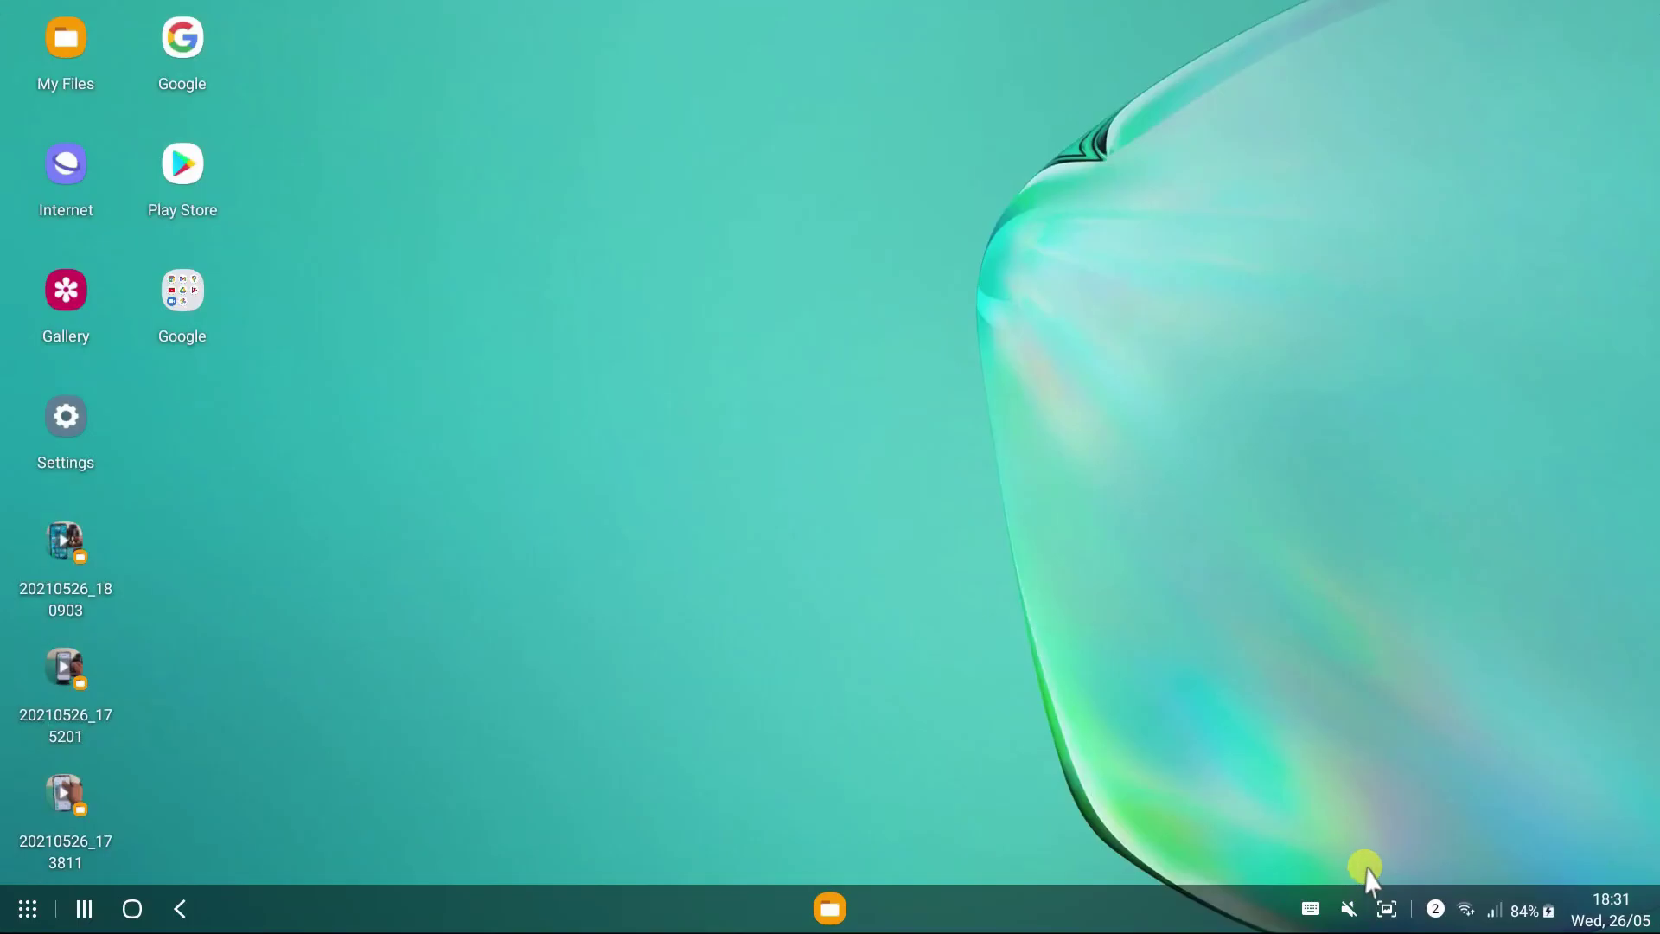